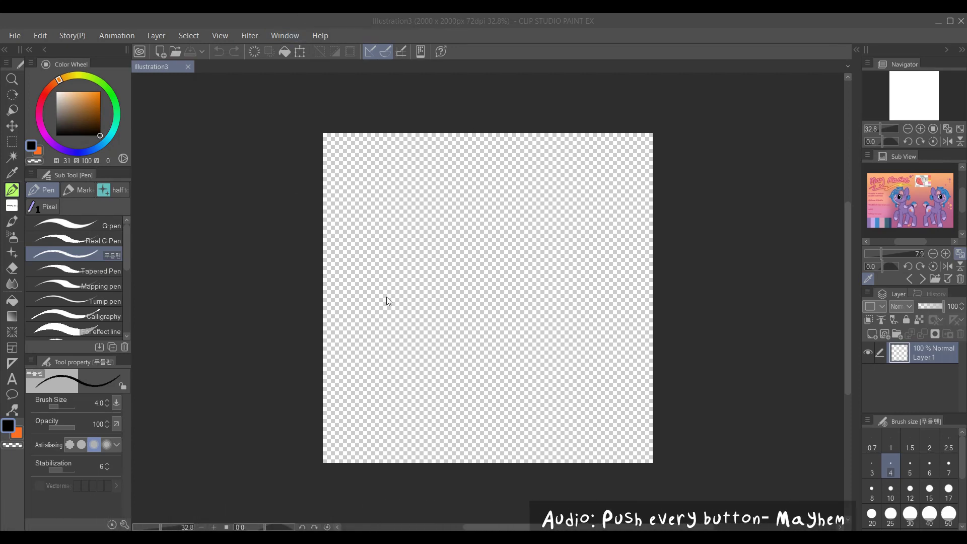
Show the Timeline palette at a reduced height and create a timeline named Timeline 1 with frame rate 12 and playback time 24
click(291, 34)
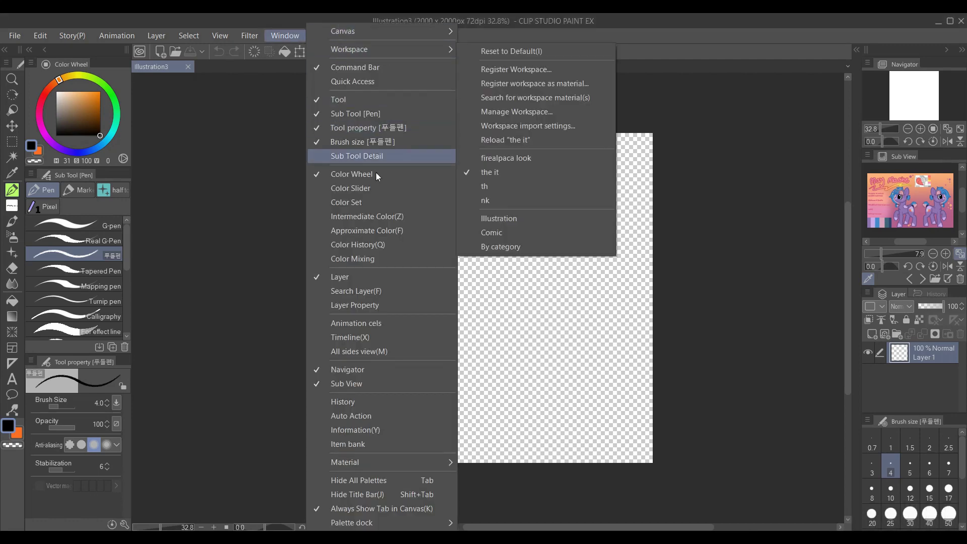
click(377, 334)
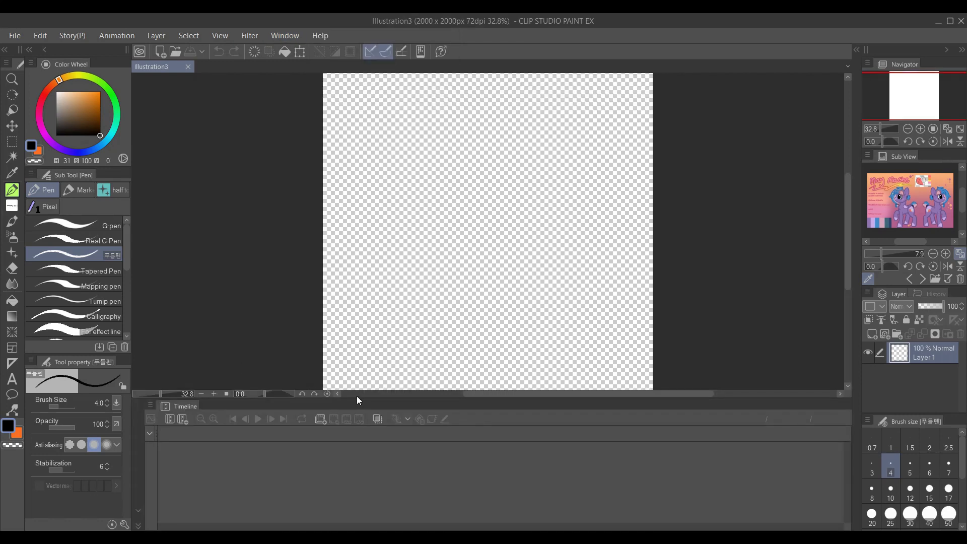
drag(356, 396, 355, 432)
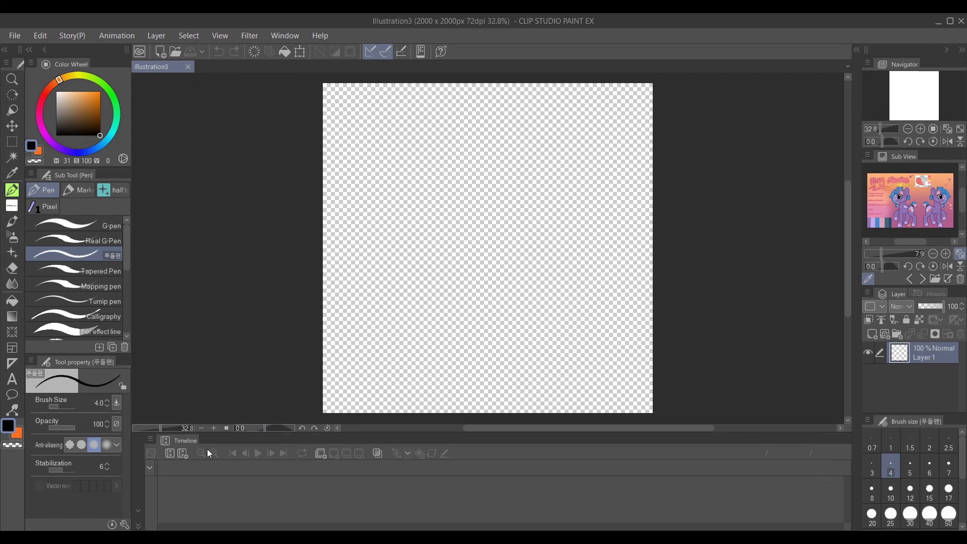
click(183, 455)
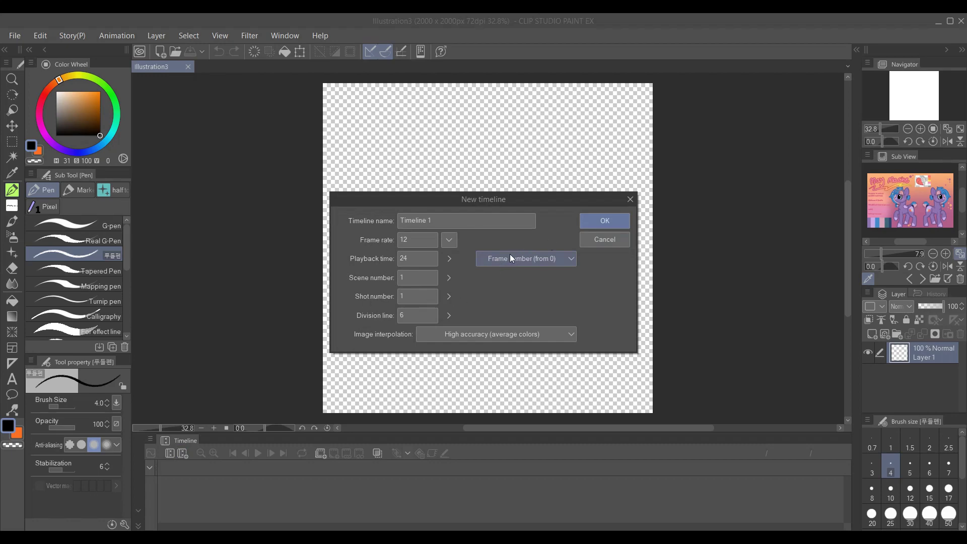
click(588, 225)
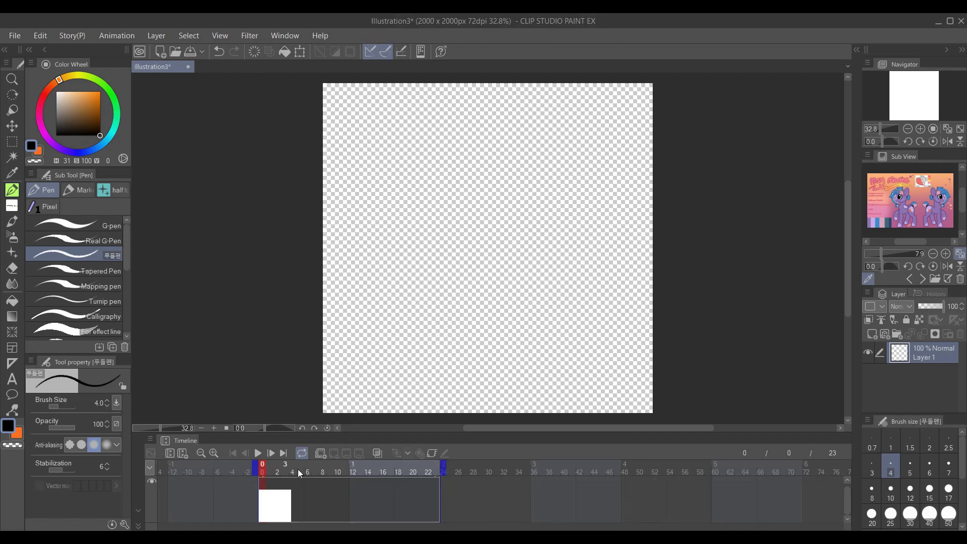
Extend the timeline's playback range to 50 frames
drag(442, 468, 640, 468)
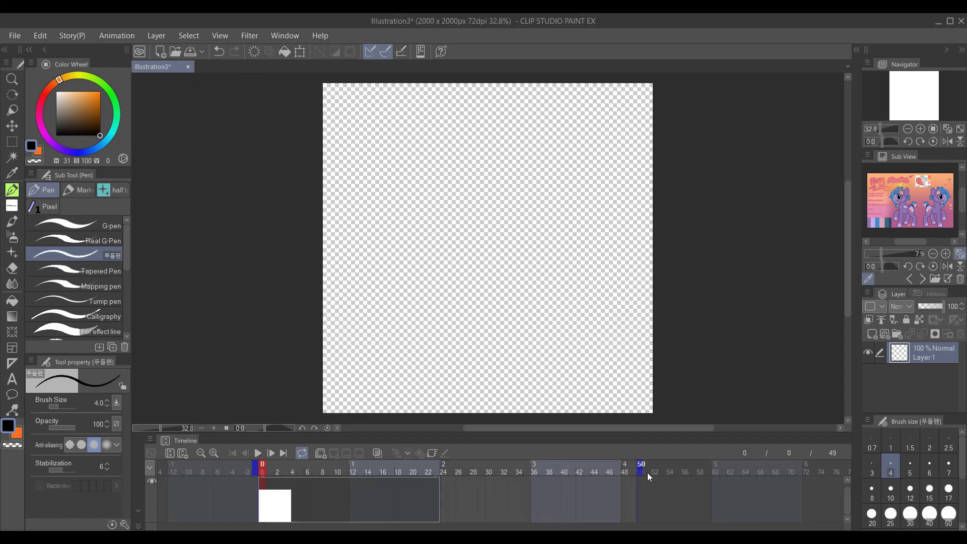
scroll(458, 491, up, 1)
mouse_move(440, 479)
mouse_down()
mouse_move(596, 488)
mouse_move(393, 484)
mouse_move(438, 483)
mouse_up()
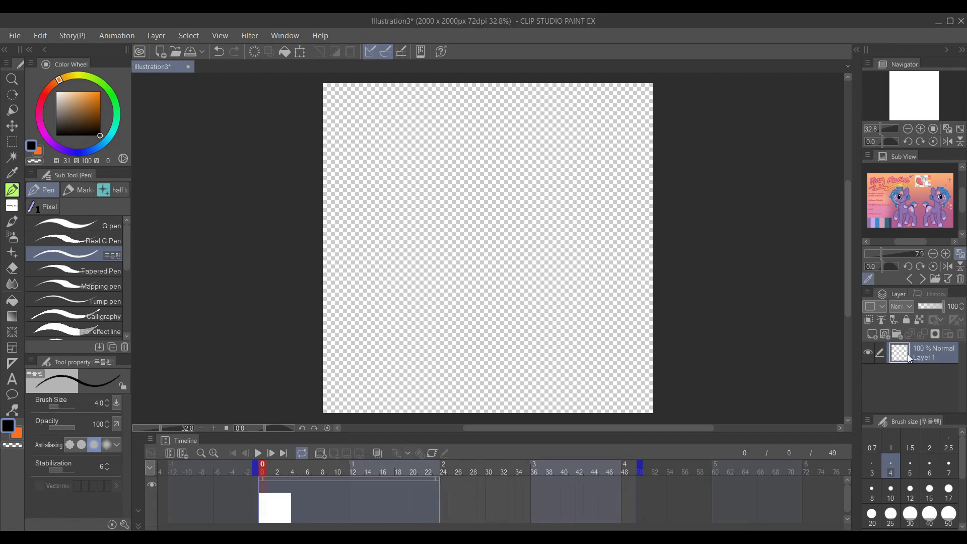
Fill Layer 1 with light brown (H 31, S 51, V 73) and add a new animation folder above it
click(79, 104)
click(285, 52)
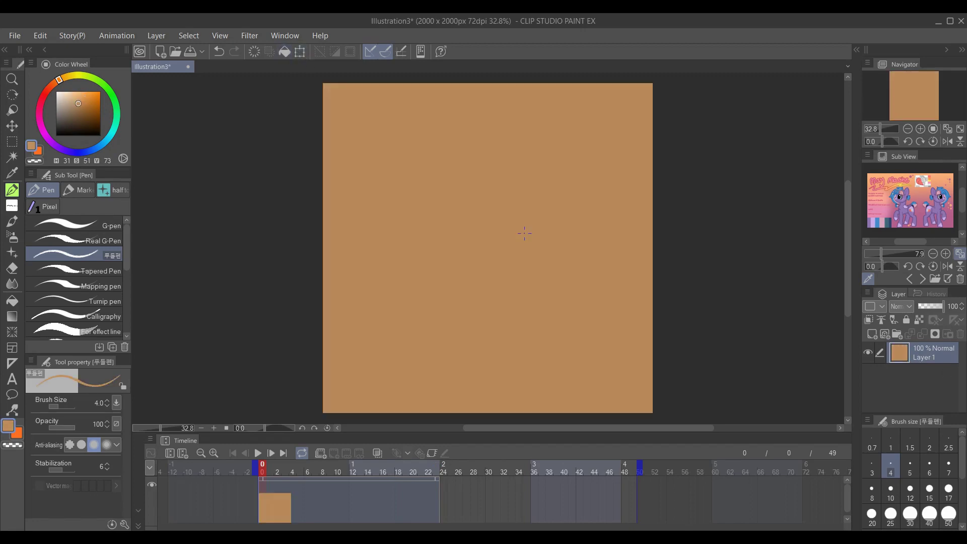
click(318, 453)
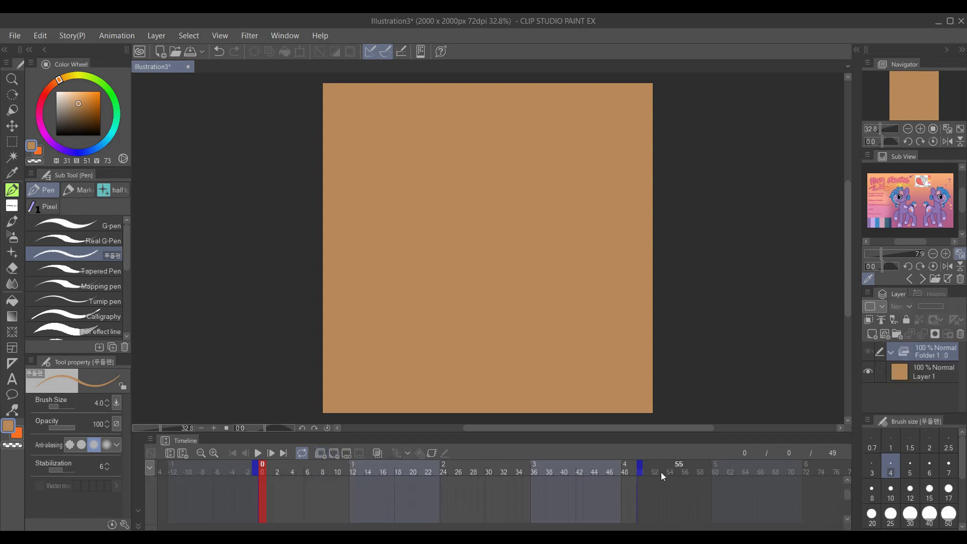
Set the playback range to 24 frames and create the first animation cel in the folder
click(202, 453)
click(201, 453)
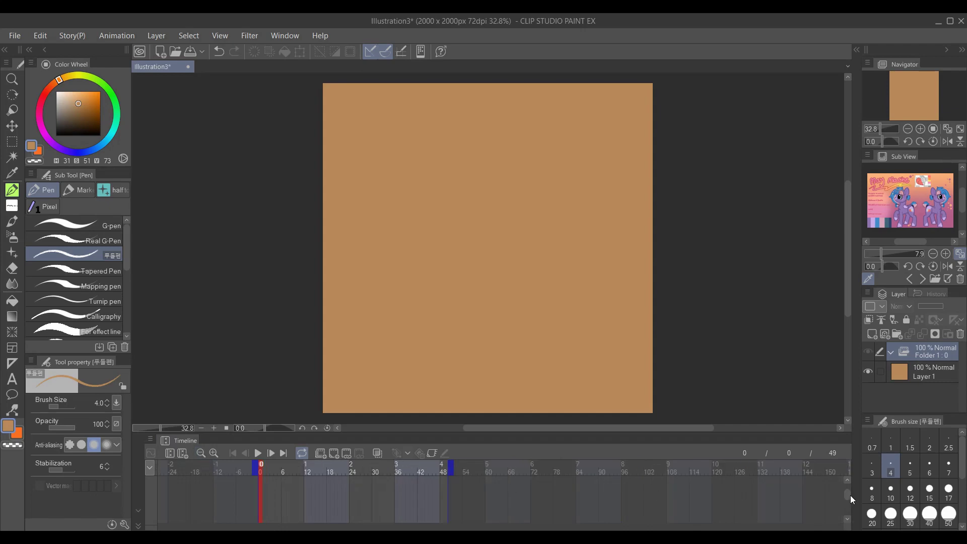
drag(847, 495, 844, 513)
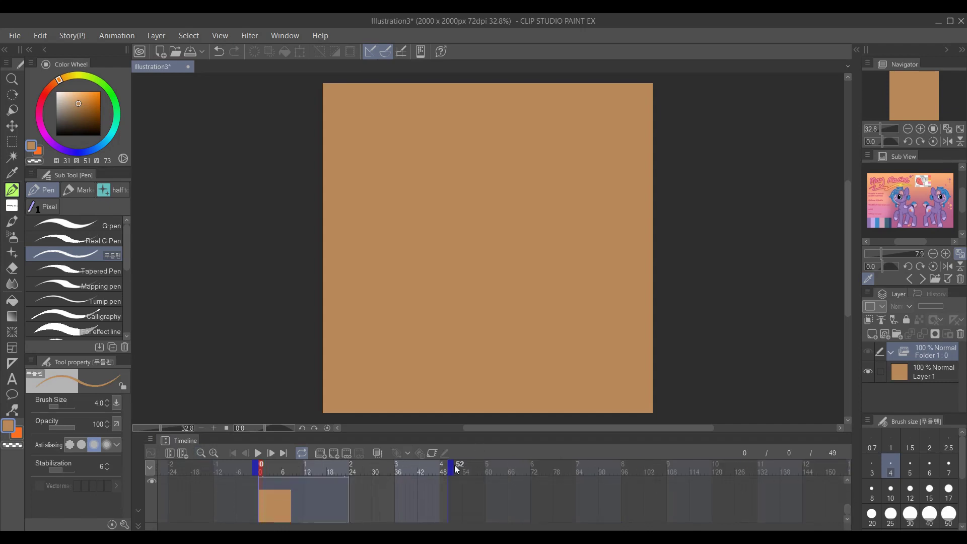
drag(456, 469, 351, 468)
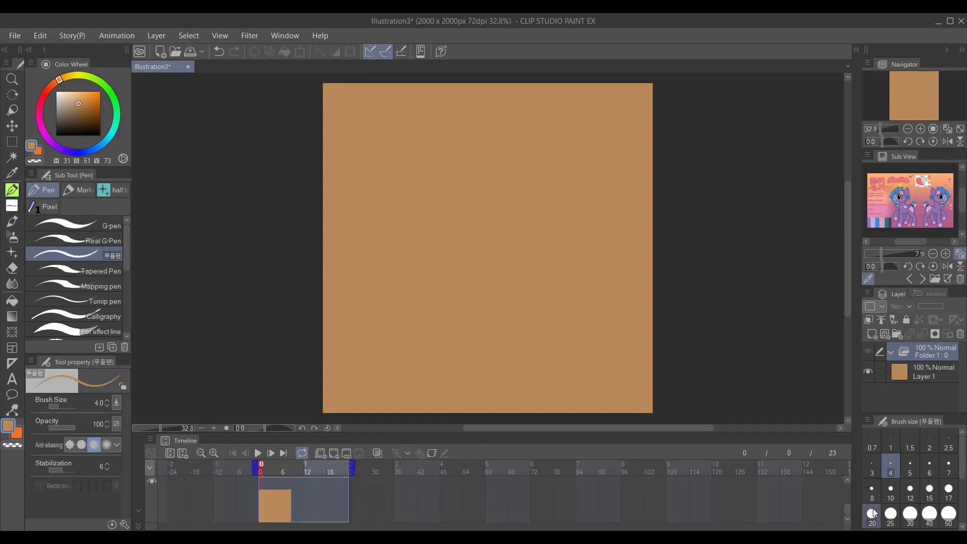
drag(848, 510, 845, 498)
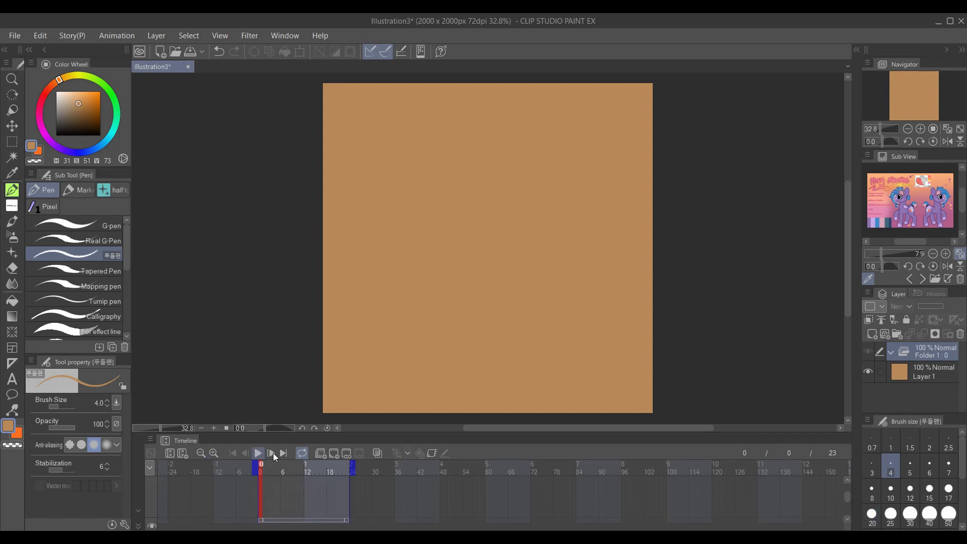
click(333, 454)
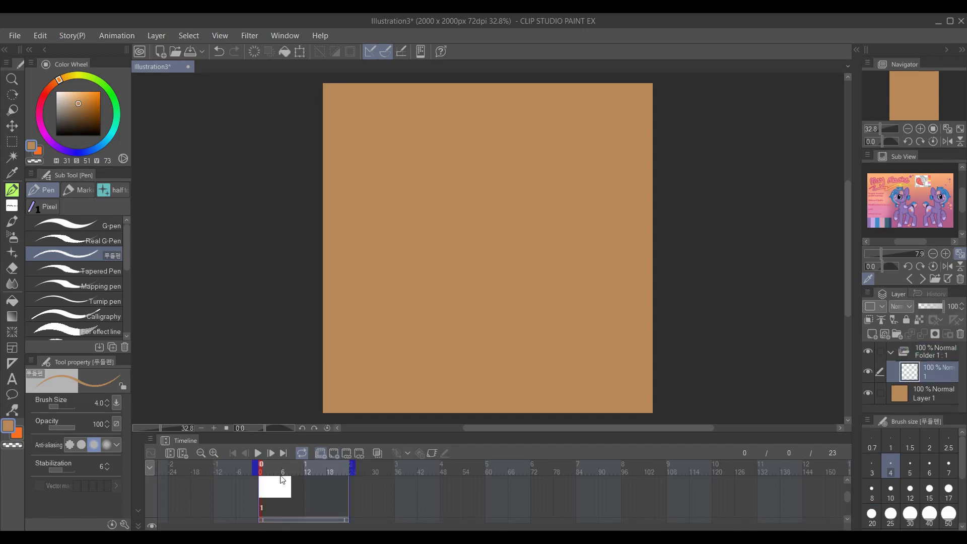
click(287, 489)
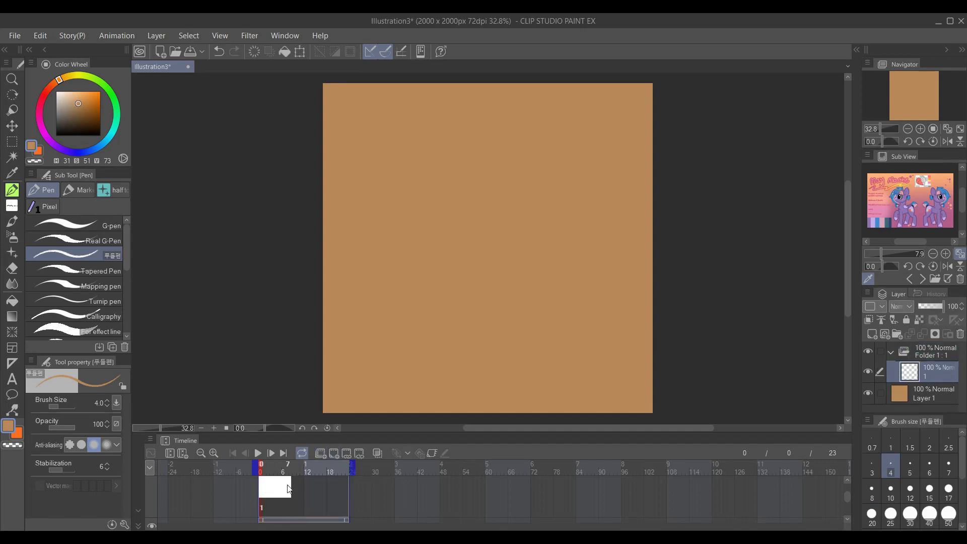
click(340, 453)
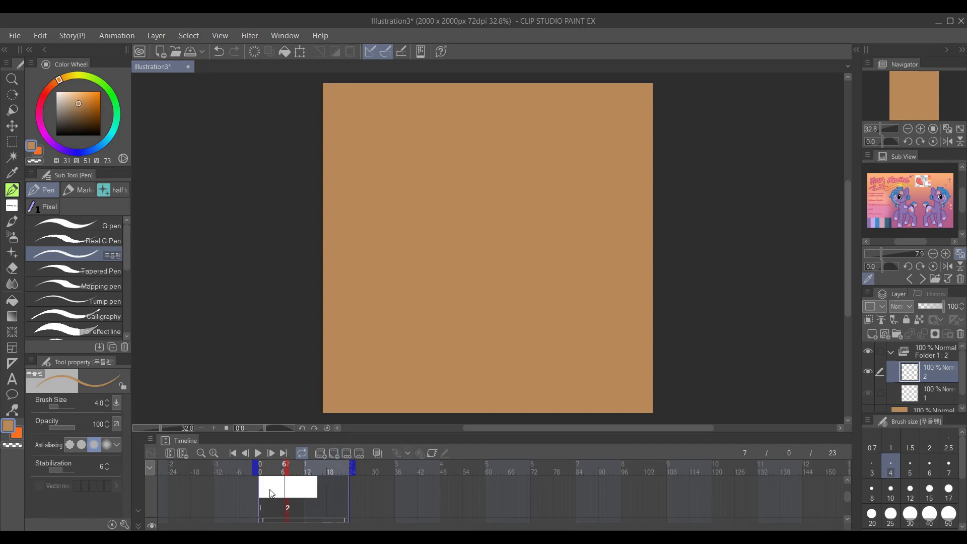
key(ctrl+z)
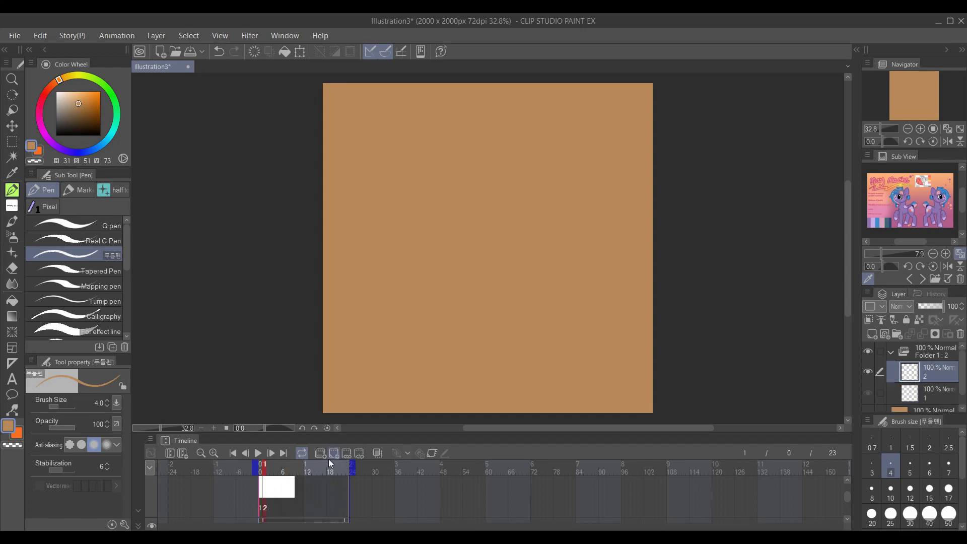
click(262, 488)
click(260, 486)
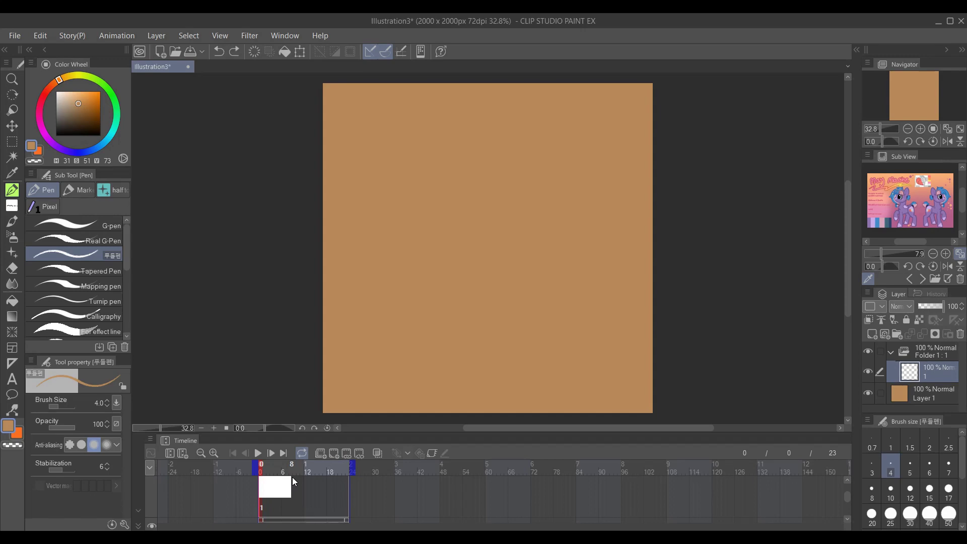
Draw a ball outline on cel 1 near the canvas's upper right edge, using black at brush size 10
drag(78, 115, 189, 184)
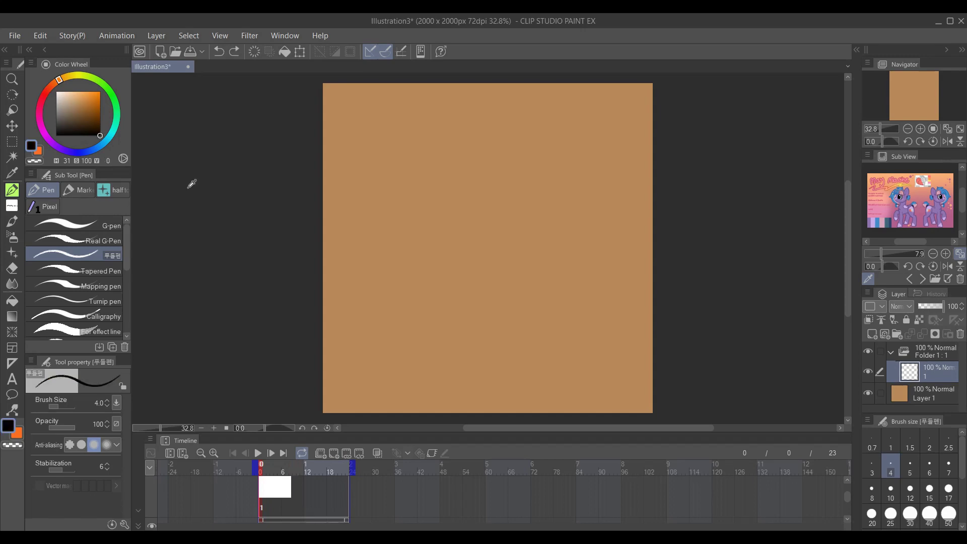
click(891, 491)
mouse_move(625, 177)
mouse_down()
mouse_move(617, 207)
mouse_move(627, 176)
mouse_up()
Add cel 2, enable onion skin, and draw the ball slightly lower and to the left of the first outline
click(335, 454)
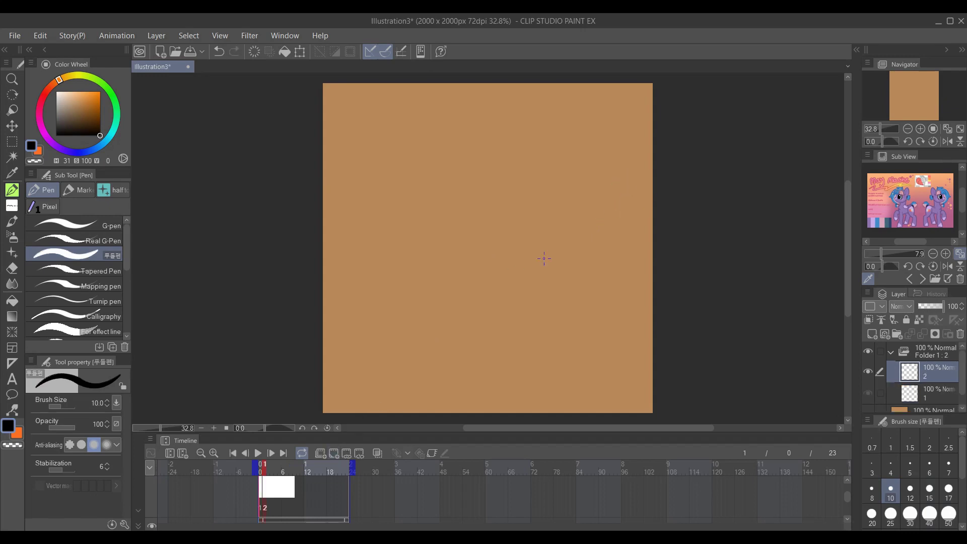
click(377, 454)
drag(607, 205, 598, 207)
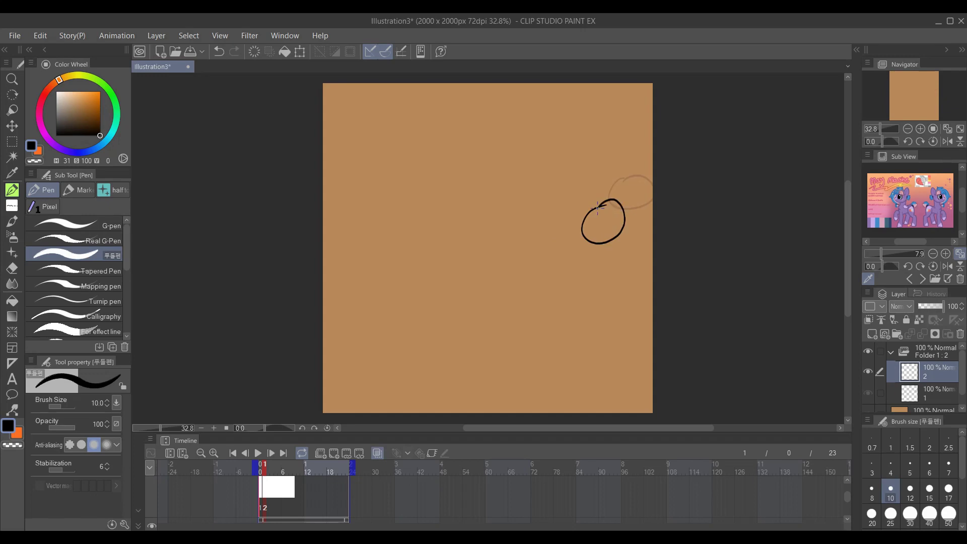
Add cels 3 to 6, drawing the ball falling down-left on cels 3 and 4 and squashed into a crescent on cel 5
click(333, 455)
mouse_move(575, 239)
mouse_down()
mouse_move(557, 276)
mouse_move(569, 242)
mouse_up()
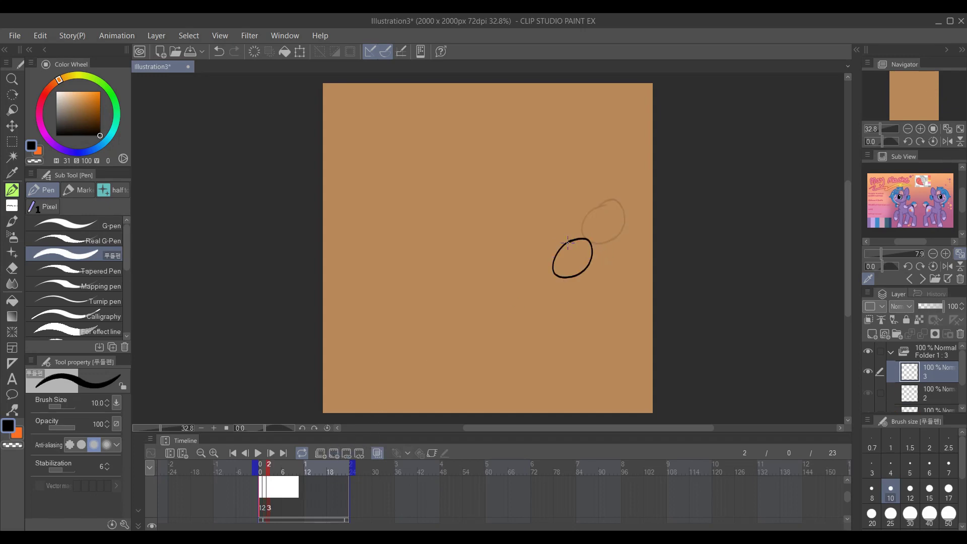
click(336, 451)
mouse_move(554, 289)
mouse_down()
mouse_move(541, 322)
mouse_move(548, 285)
mouse_move(517, 322)
mouse_move(540, 316)
mouse_up()
click(336, 451)
click(336, 451)
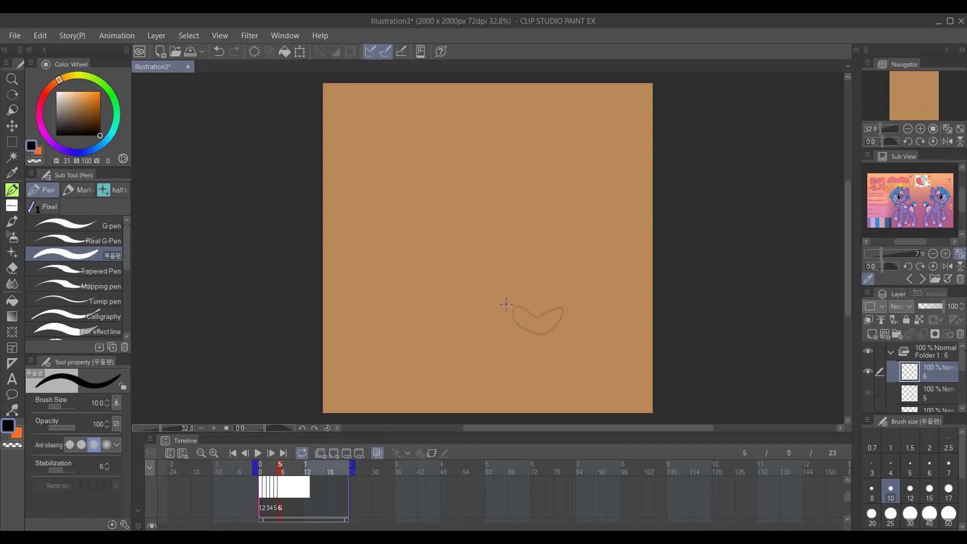
Draw the ball rebounding and leaving the canvas's left edge across cels 6 to 10, and add an empty cel 11
mouse_move(486, 272)
mouse_down()
mouse_move(518, 298)
mouse_move(447, 253)
mouse_move(477, 259)
mouse_move(398, 243)
mouse_move(350, 250)
mouse_move(369, 248)
mouse_move(353, 251)
mouse_move(323, 310)
mouse_up()
click(335, 452)
click(334, 451)
click(335, 452)
click(334, 452)
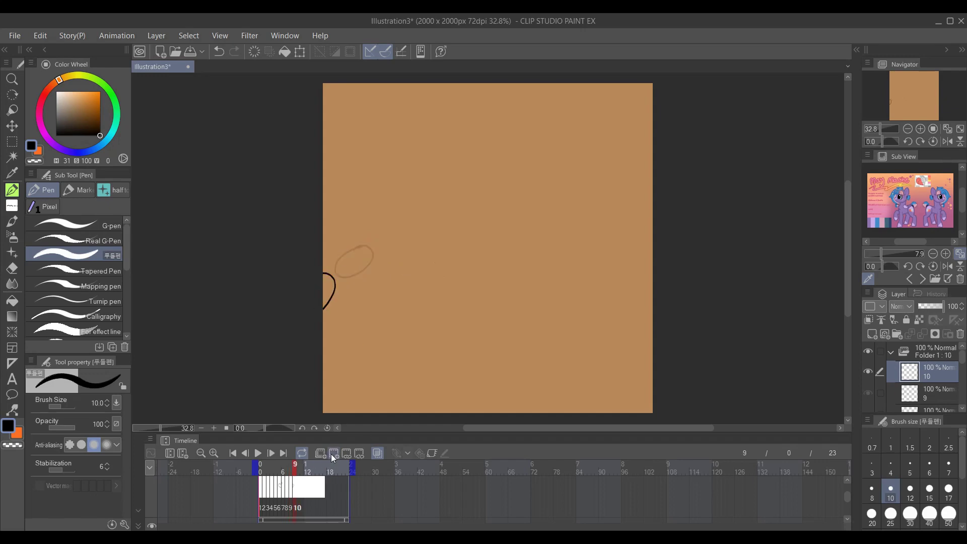
click(334, 453)
Shorten the playback range to 12 frames and play the bouncing-ball animation
drag(351, 464, 306, 464)
click(258, 454)
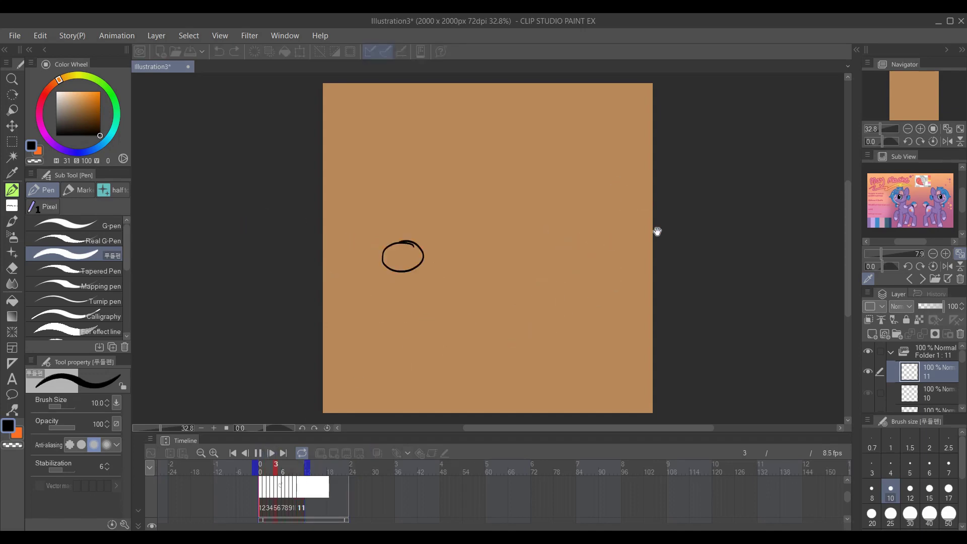
click(258, 453)
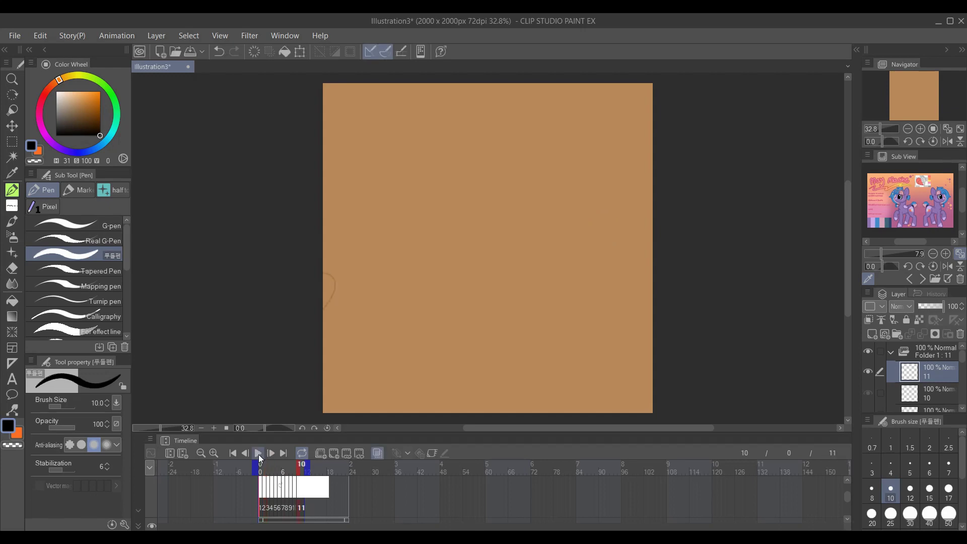
Examine individual ball frames with the onion skin and enlarge the timeline's frame display
click(302, 495)
click(283, 496)
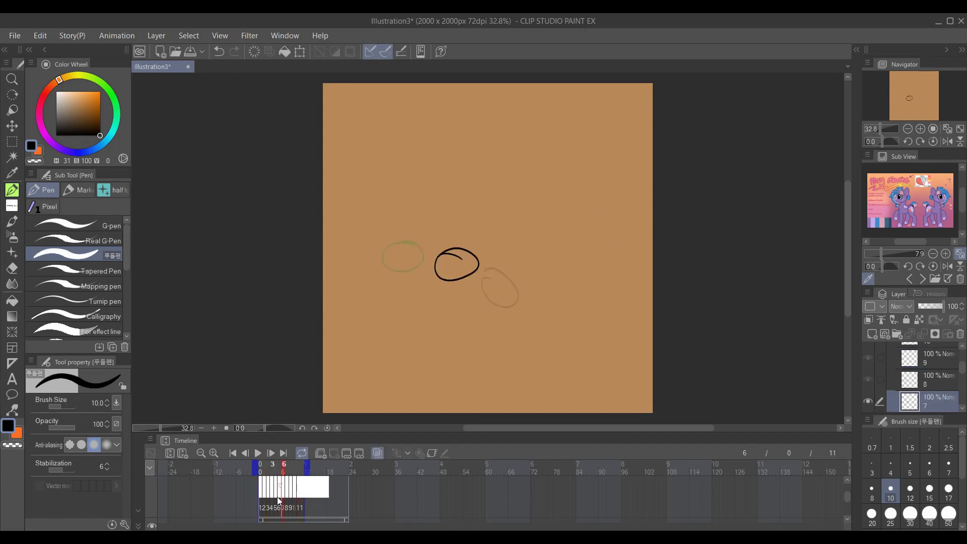
click(272, 496)
click(268, 495)
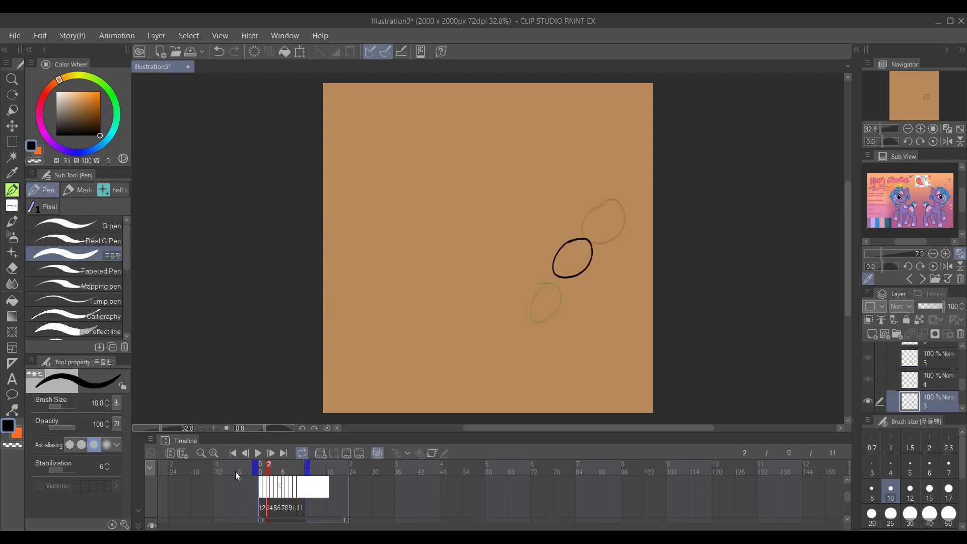
scroll(234, 472, up, 4)
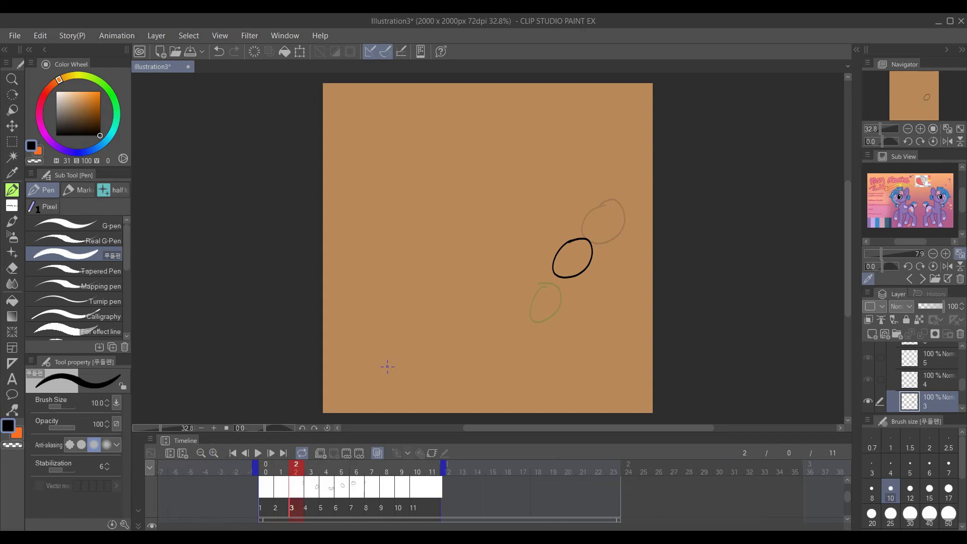
Import the Jerma Alert audio file into the timeline starting at frame 4
click(327, 471)
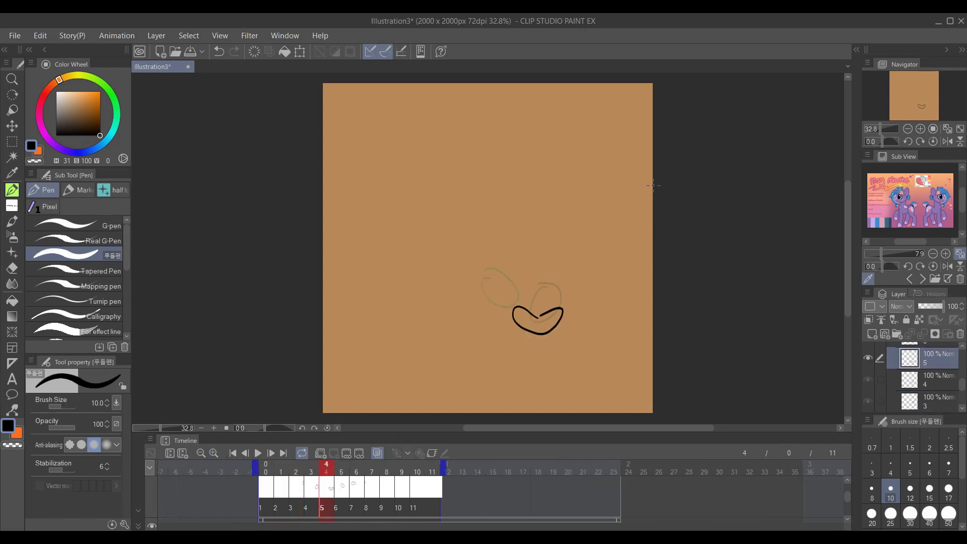
click(15, 35)
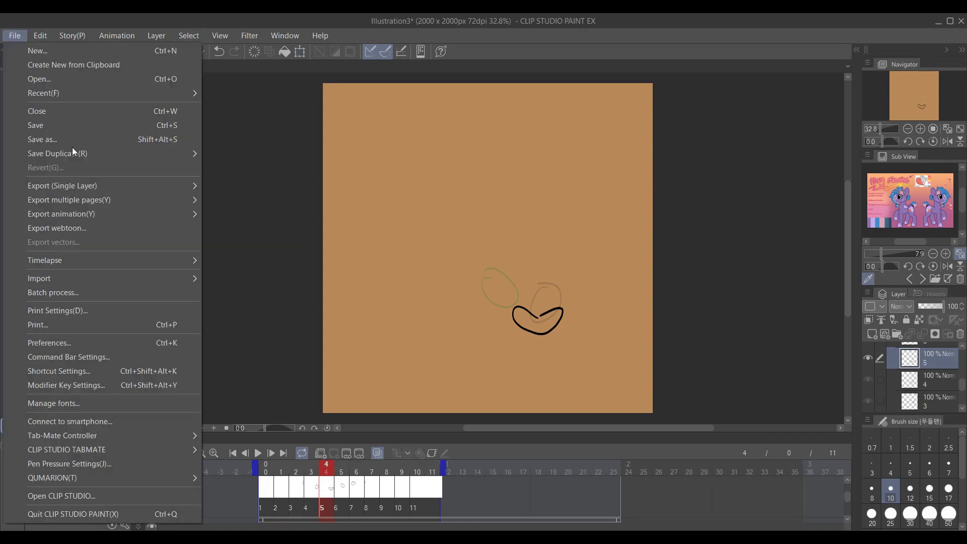
mouse_move(74, 276)
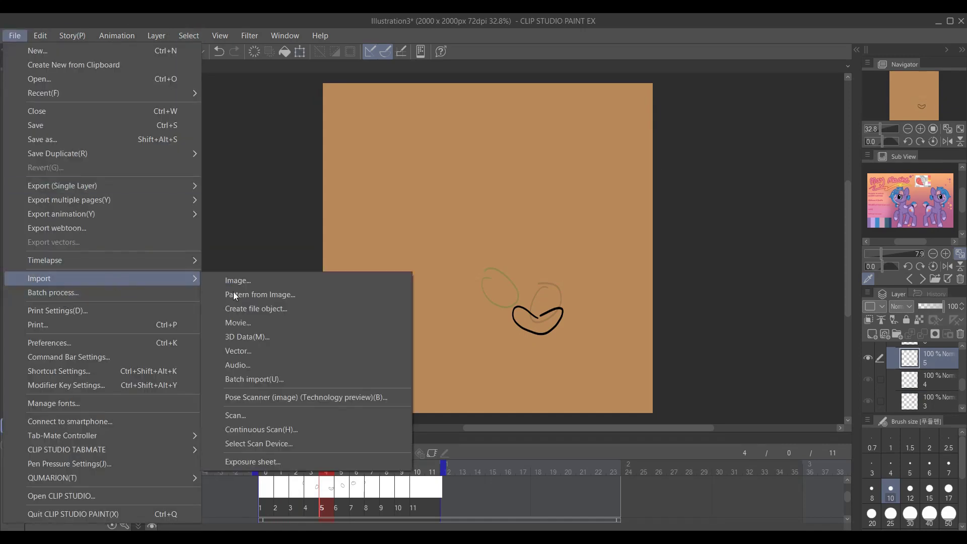
click(250, 365)
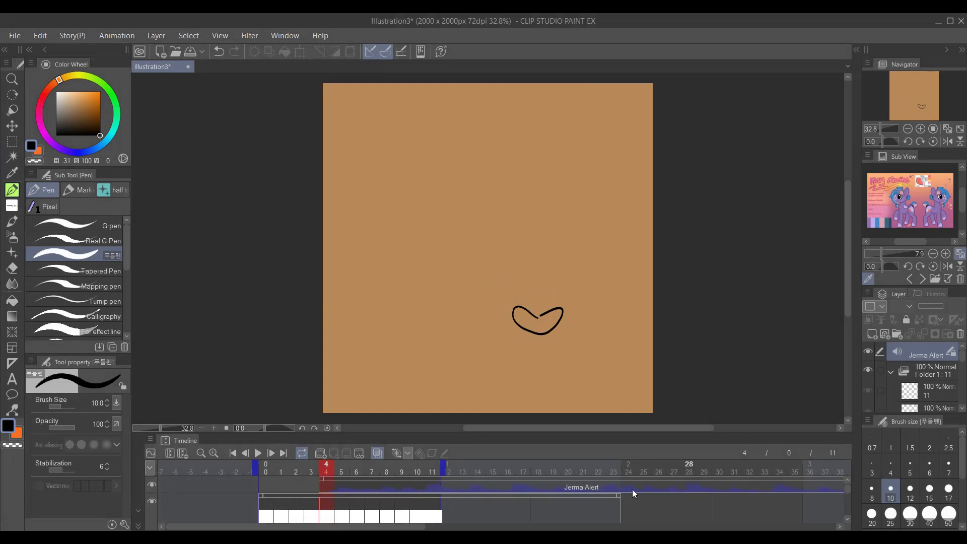
Examine the full length of the Jerma Alert audio clip on the timeline
click(204, 452)
click(205, 452)
click(199, 454)
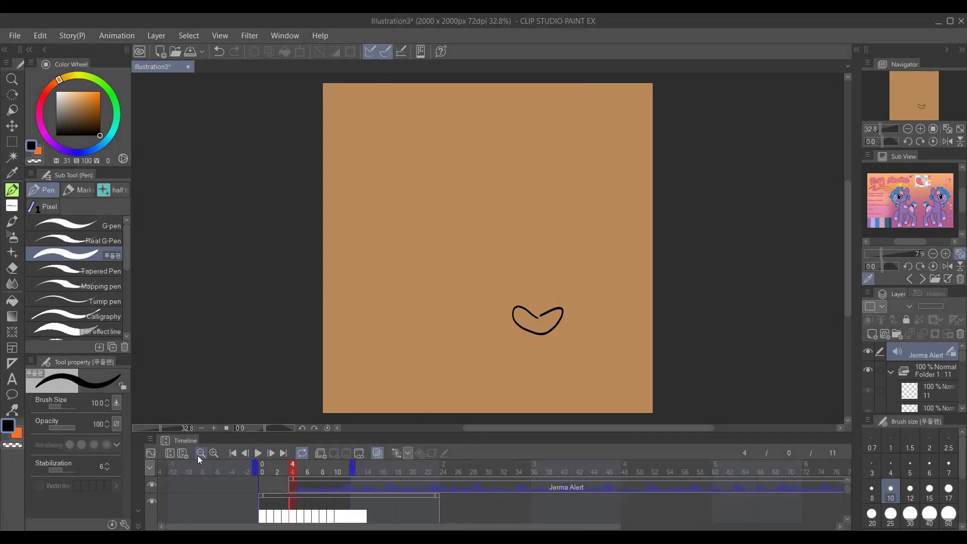
click(199, 454)
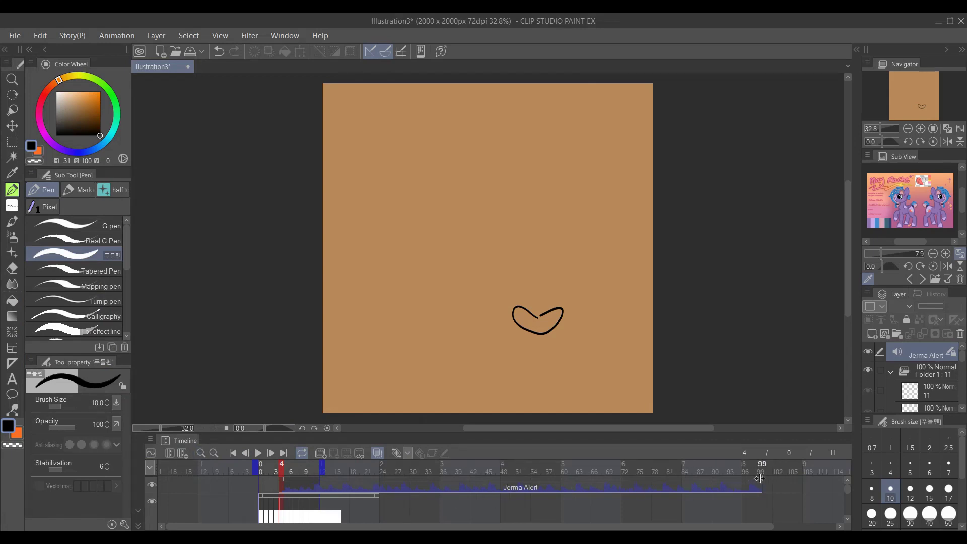
Trim the end of the Jerma Alert audio clip so it covers only frames 4 to 6
drag(485, 480, 504, 482)
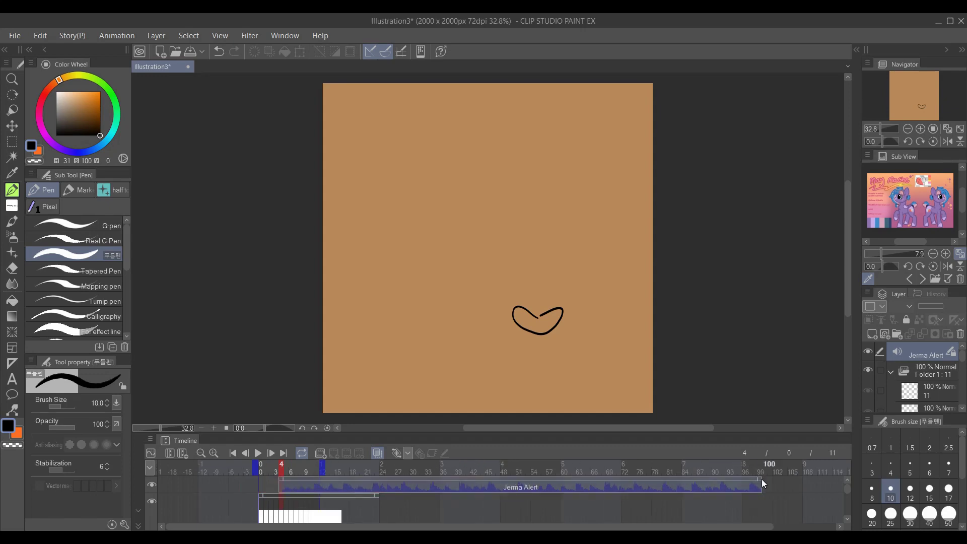
drag(760, 478, 295, 473)
click(209, 455)
click(209, 454)
click(209, 455)
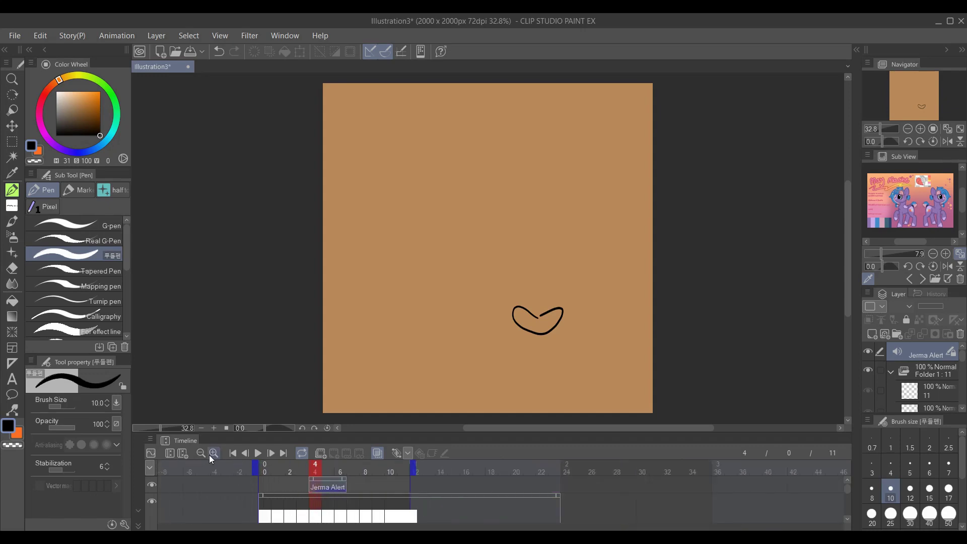
click(209, 455)
Play the animation with its shortened audio from frame 0 and stop playback
click(264, 473)
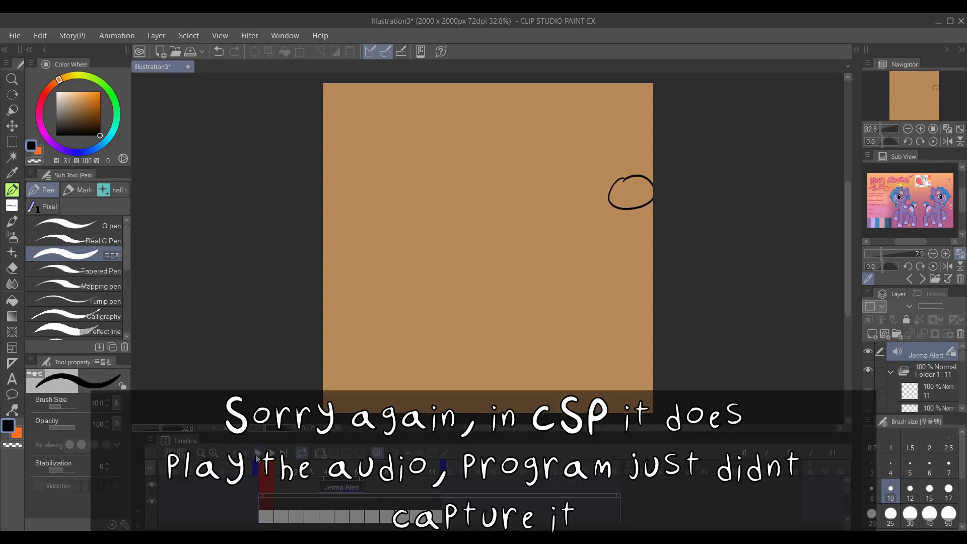
click(256, 454)
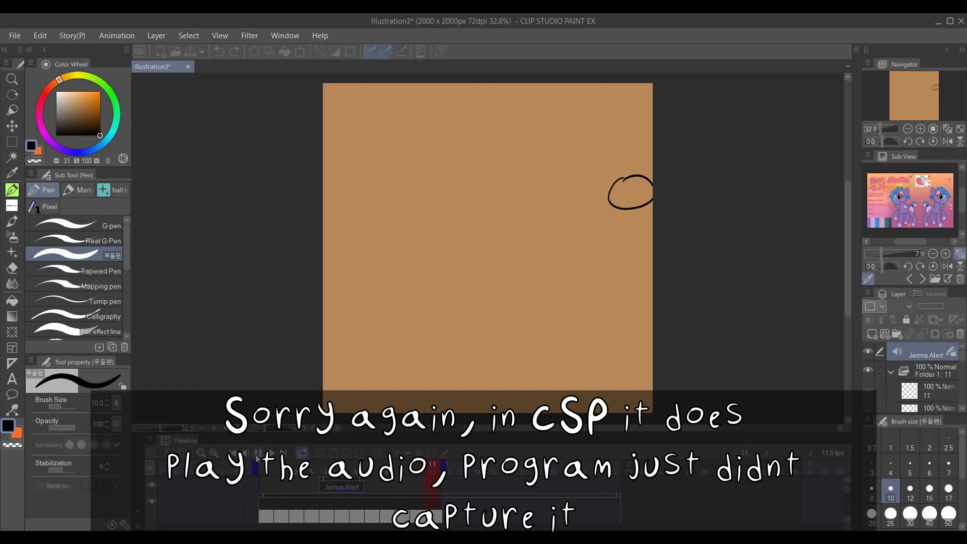
click(257, 455)
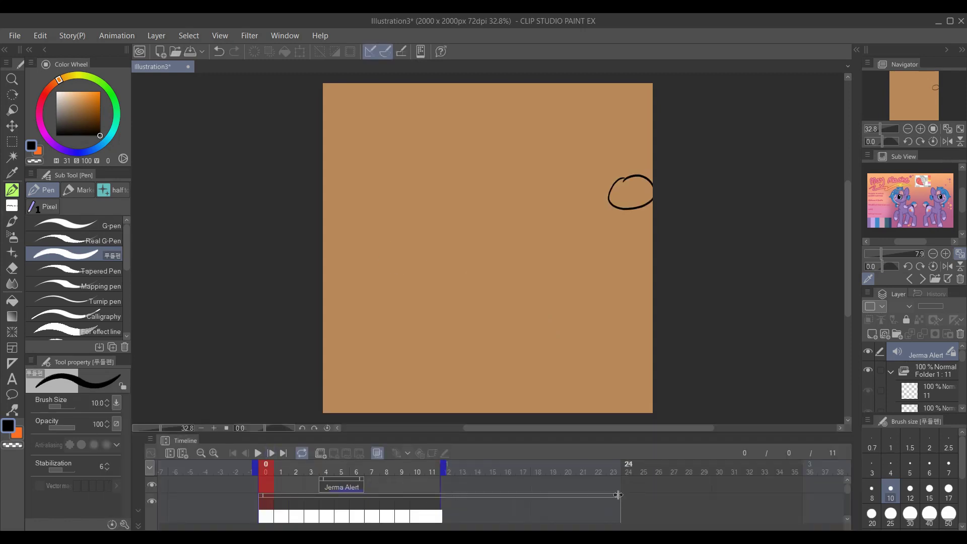
Shorten the animation folder's track and the Layer 1 background track to end at frame 11
click(427, 484)
mouse_move(427, 488)
mouse_down()
mouse_move(496, 491)
mouse_move(396, 490)
mouse_move(435, 490)
mouse_up()
drag(620, 486, 442, 486)
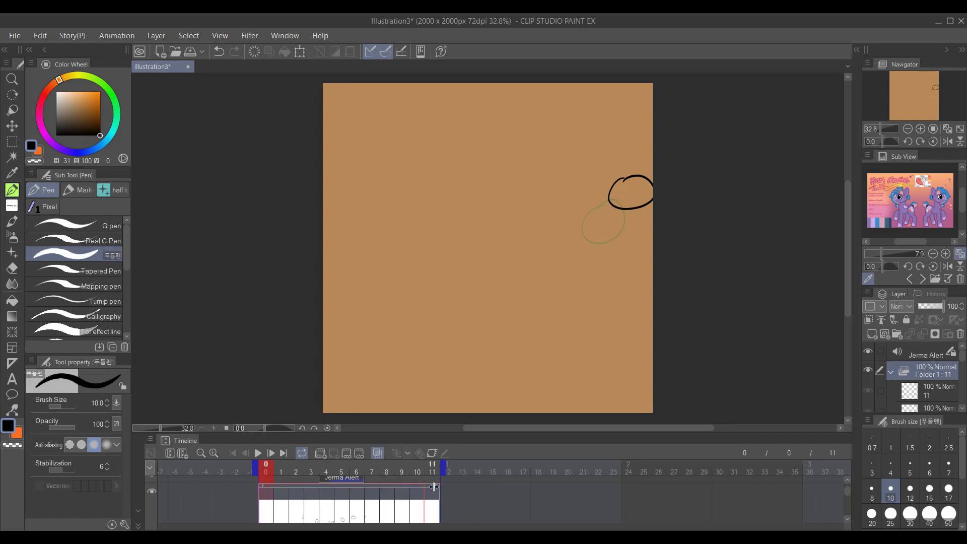
scroll(534, 502, down, 3)
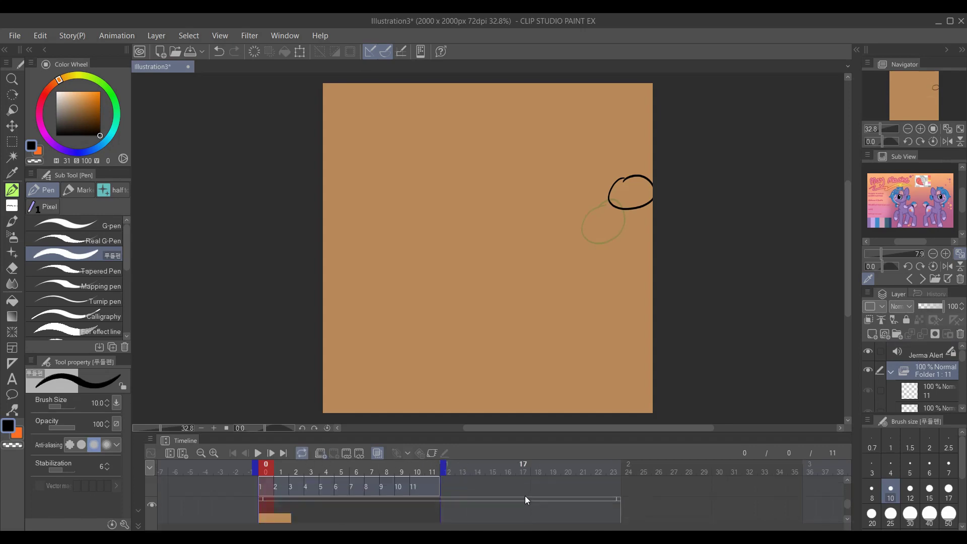
scroll(467, 501, down, 1)
click(467, 508)
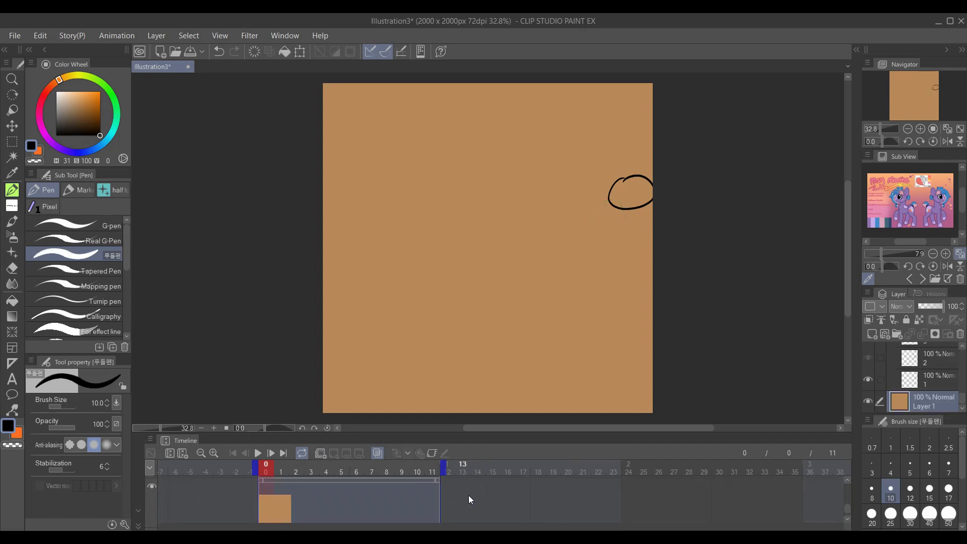
Extend the playback range to frame 23 and the animation folder's track through frame 15
scroll(467, 495, up, 2)
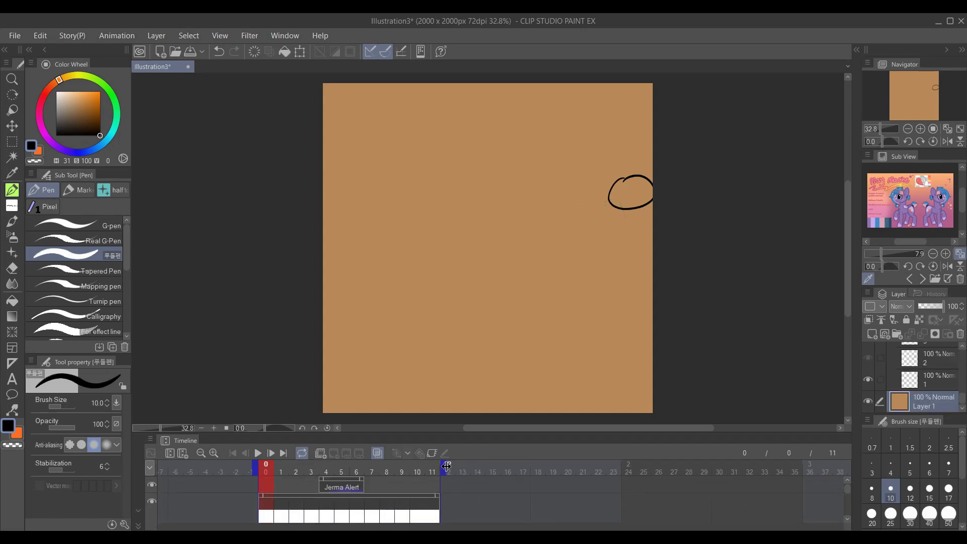
scroll(439, 499, down, 5)
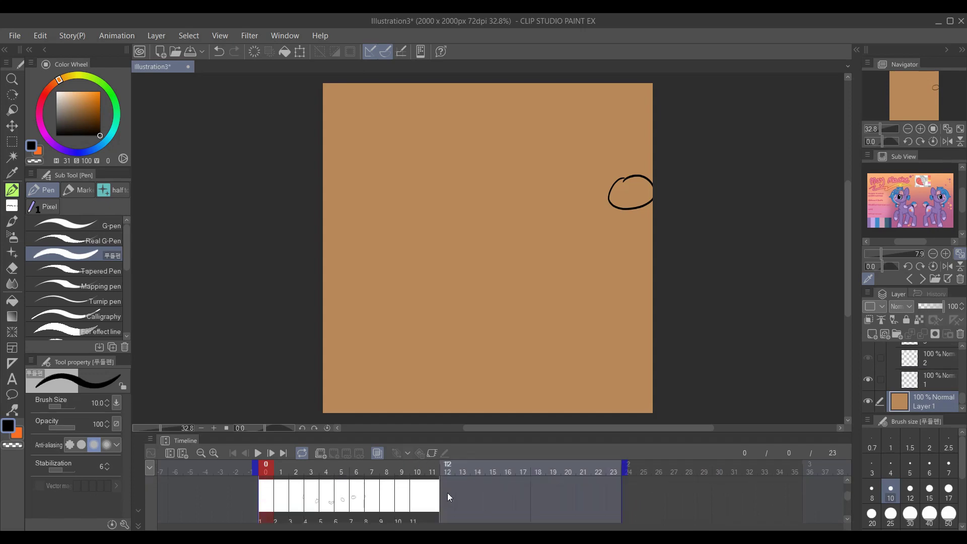
drag(439, 497, 500, 495)
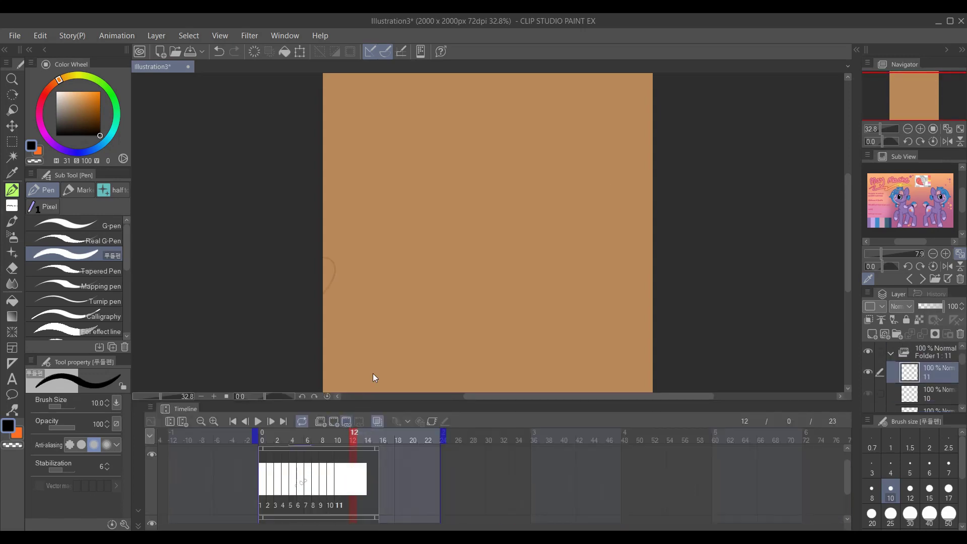
Assign existing cel 10 to frame 12 of the animation folder
scroll(398, 296, down, 1)
click(412, 304)
click(347, 422)
click(437, 305)
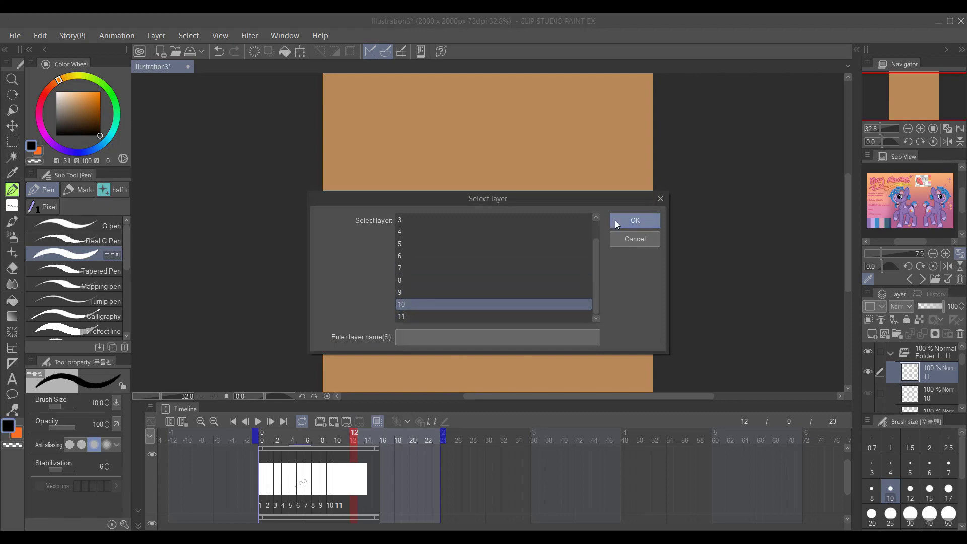
click(634, 220)
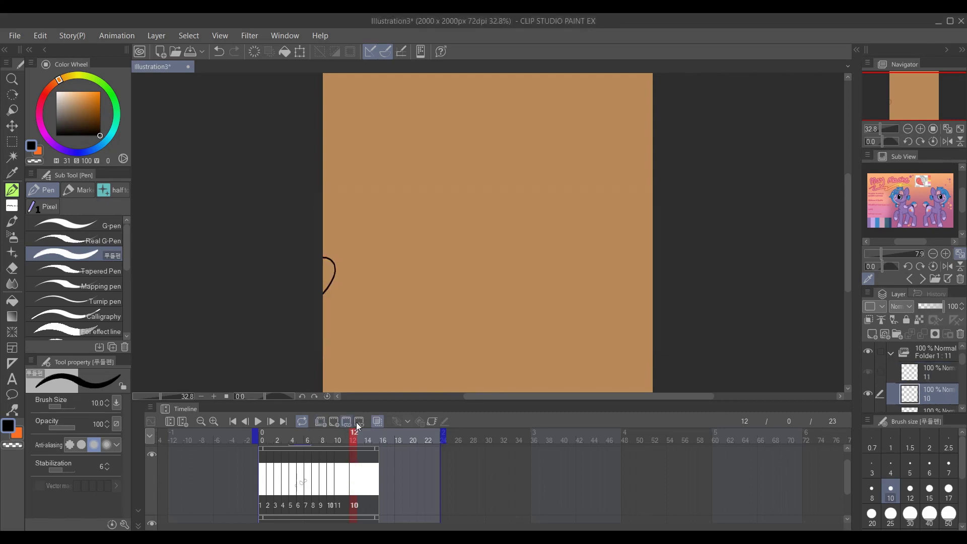
Assign existing cel 9 to frame 13 of the animation folder
click(346, 423)
click(635, 239)
click(345, 422)
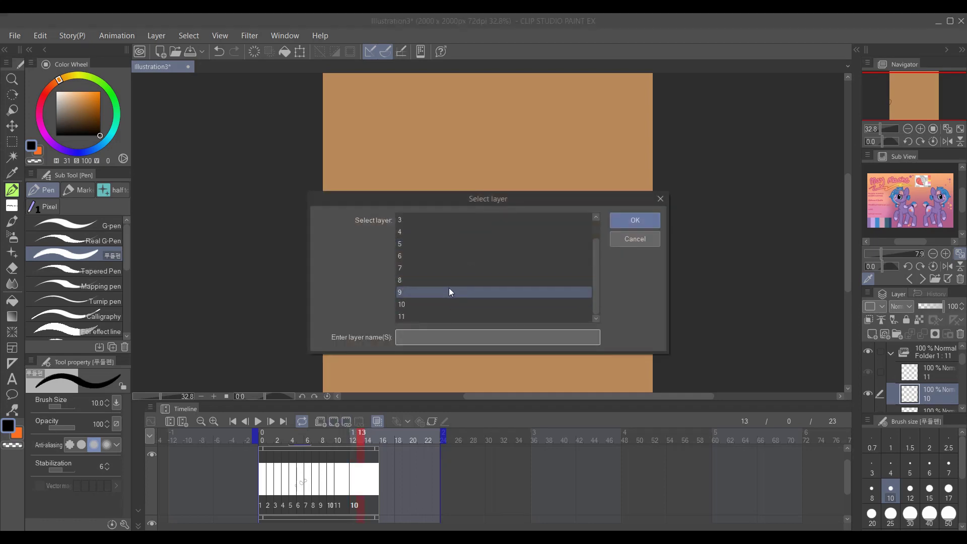
click(615, 226)
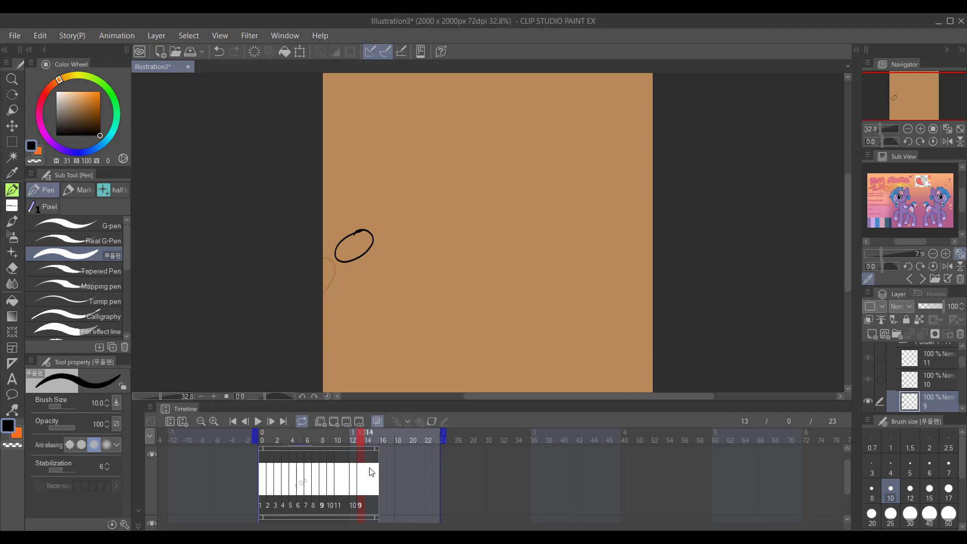
Assign existing cel 8 to frame 14 of the animation folder
click(346, 423)
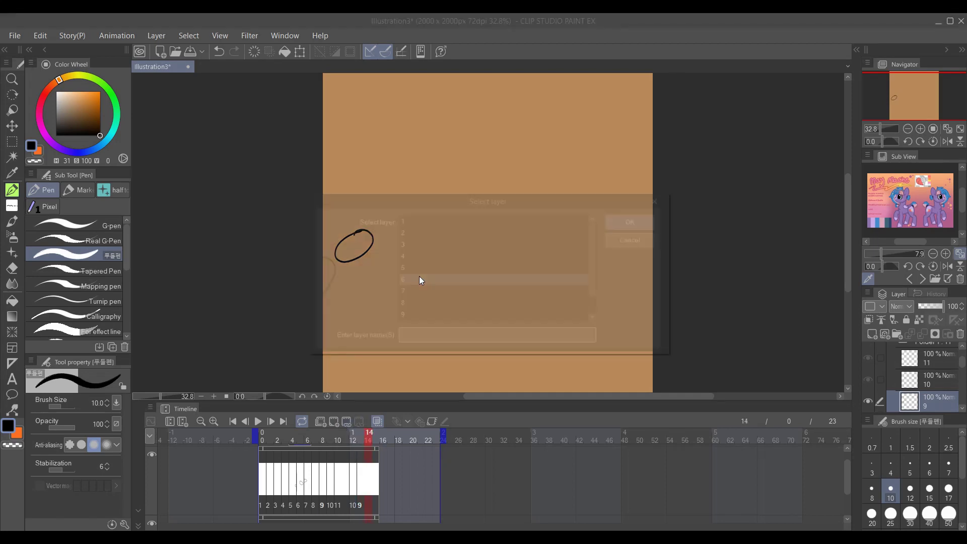
scroll(407, 296, down, 1)
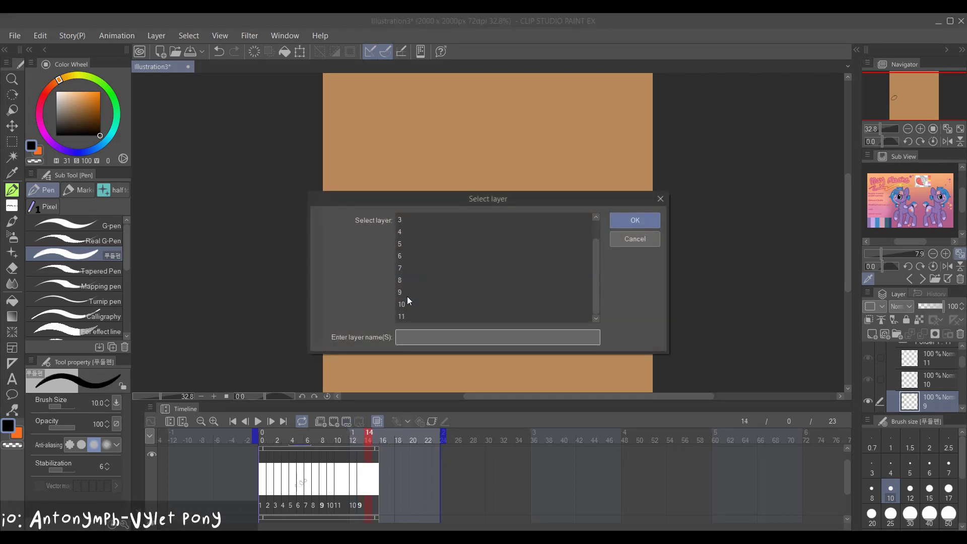
click(413, 281)
click(638, 221)
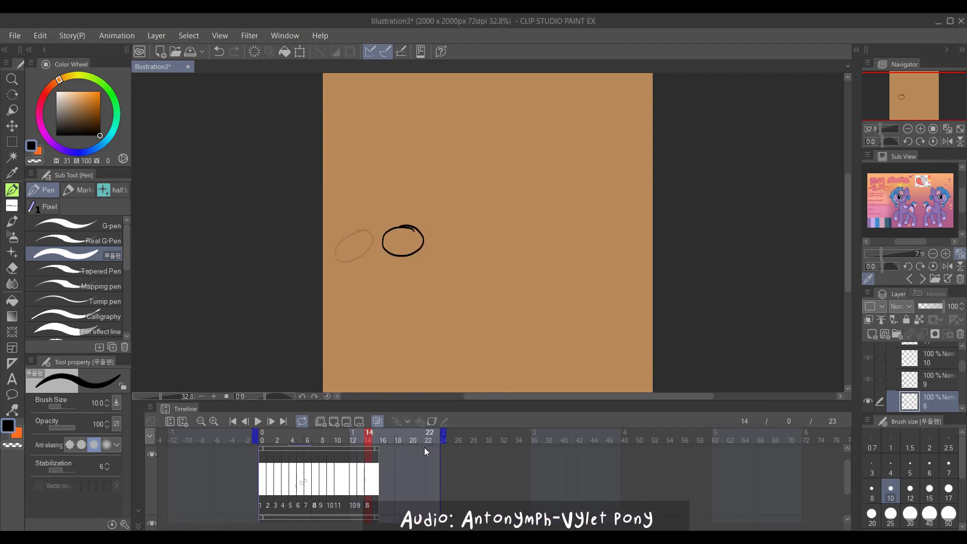
Extend the playback range to frame 28 and the animation folder and Layer 1 tracks through frame 19
drag(443, 436, 481, 437)
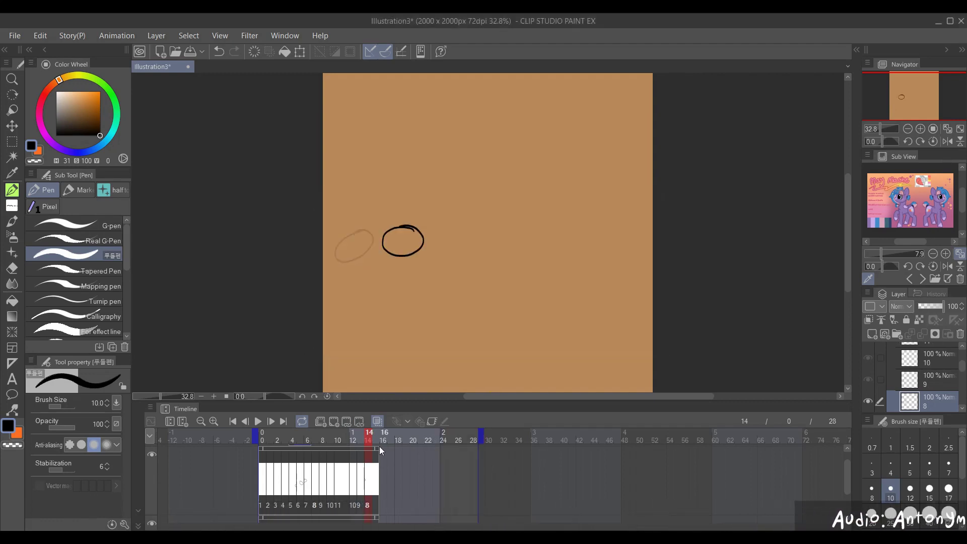
drag(379, 449, 416, 448)
scroll(423, 496, down, 1)
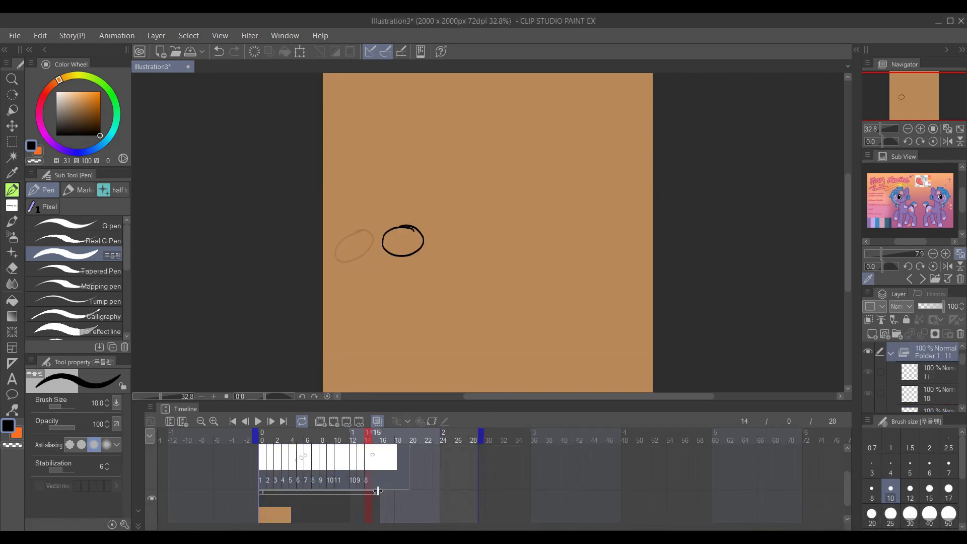
drag(379, 493, 413, 493)
scroll(417, 499, up, 3)
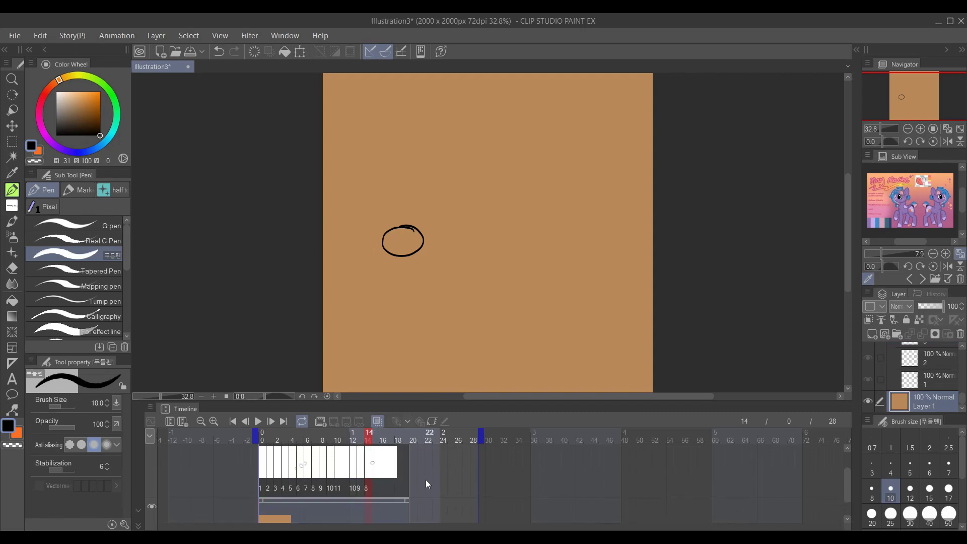
Import an MP4 movie file starting at frame 14 and extend the Layer 1 background track through frame 28
click(15, 36)
mouse_move(83, 286)
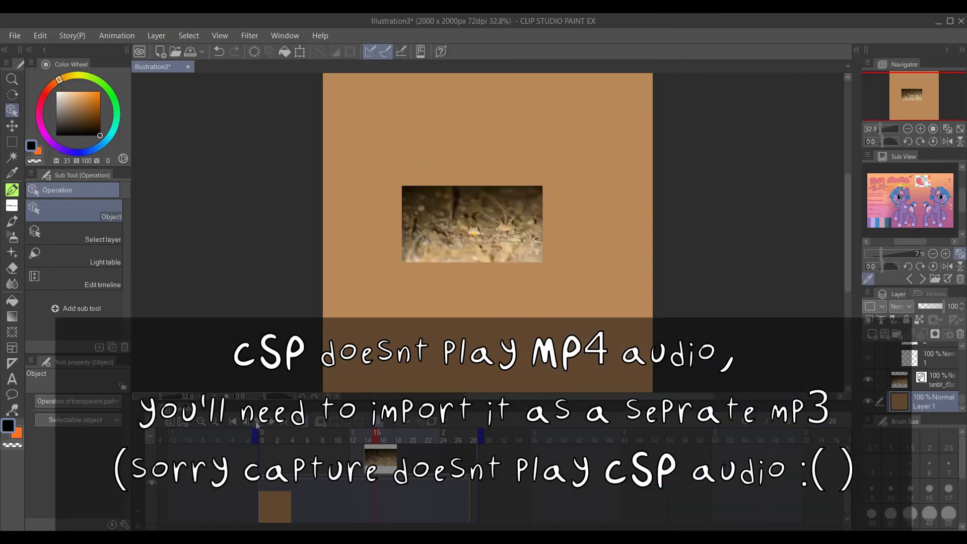
click(468, 477)
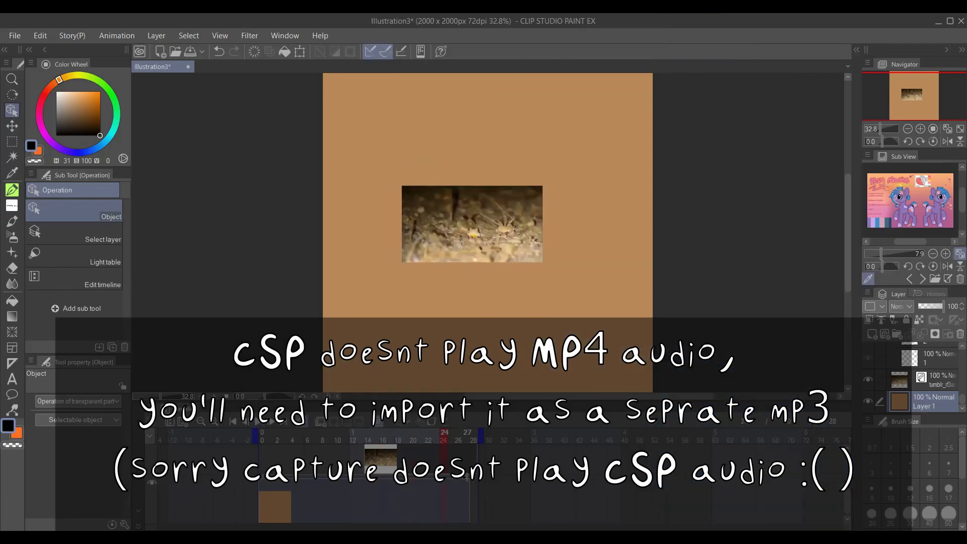
Play the animation with the imported movie from frame 0 to frame 28
scroll(458, 483, up, 3)
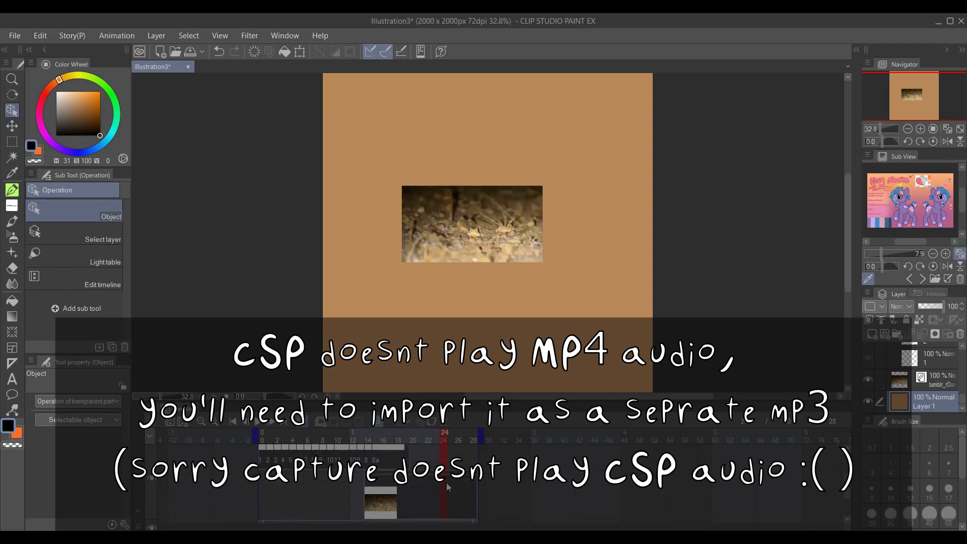
click(260, 463)
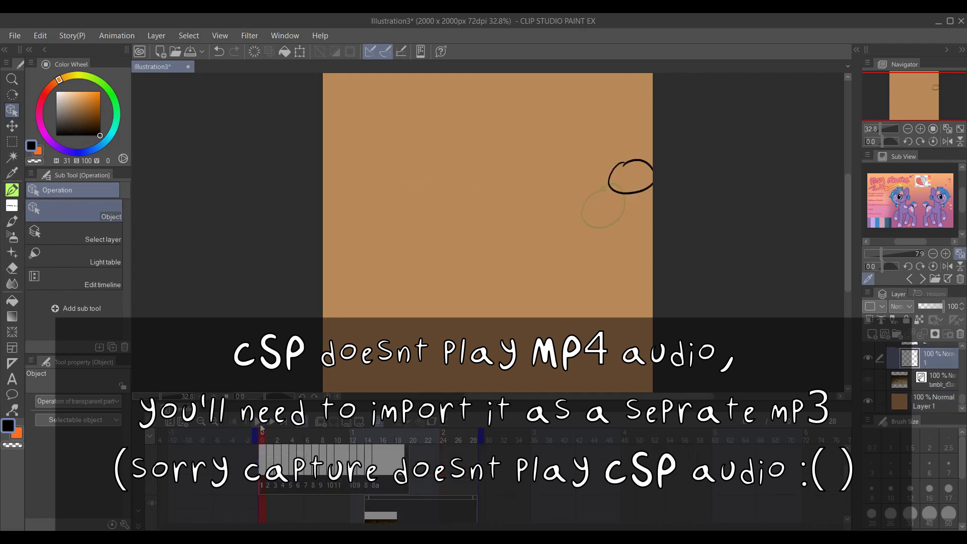
key(space)
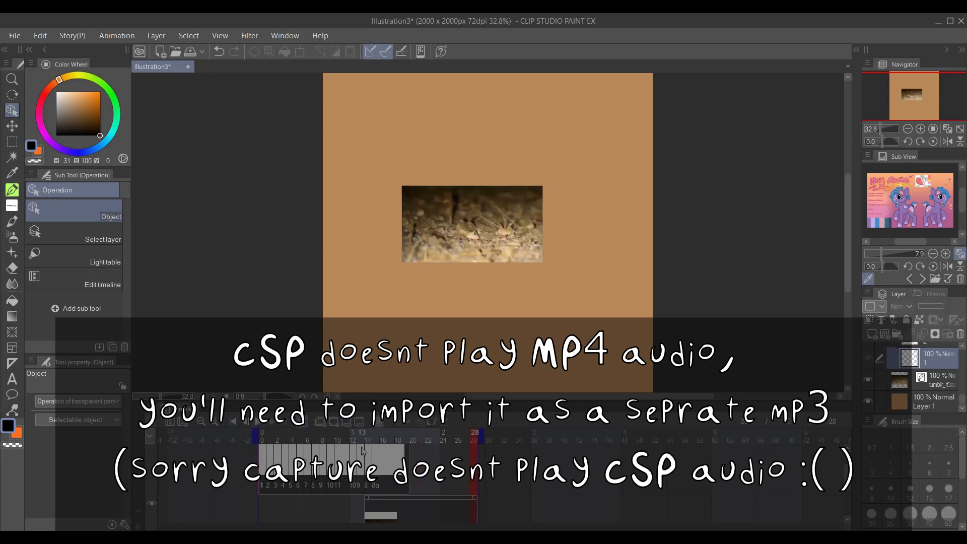
scroll(437, 478, down, 2)
Scrub through the movie clip's later frames and shorten the playback range to frame 19
click(414, 489)
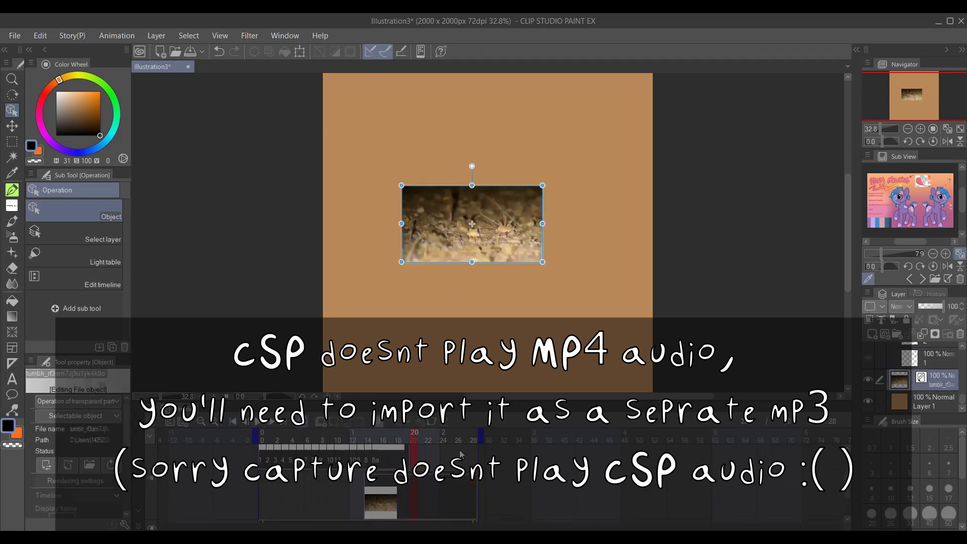
drag(422, 478, 451, 478)
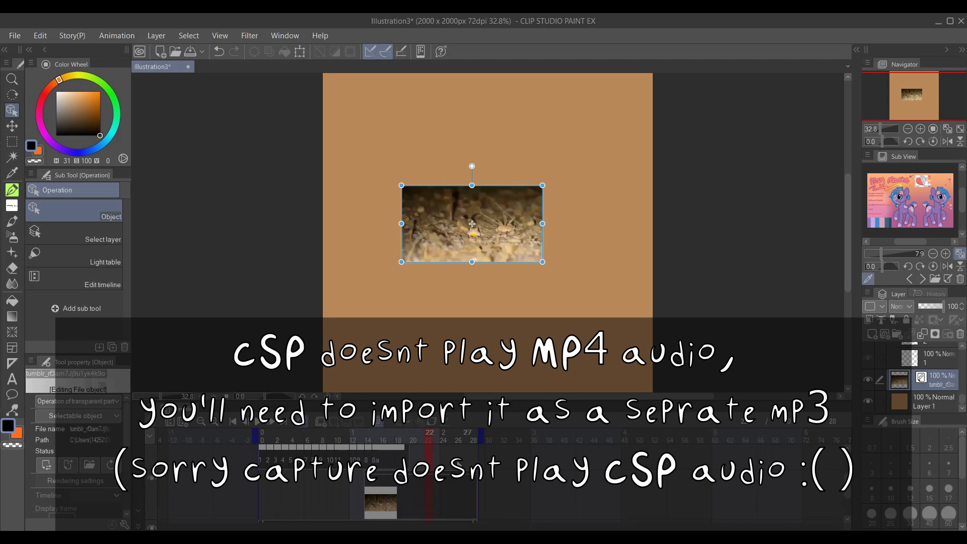
scroll(459, 463, up, 2)
scroll(458, 463, down, 2)
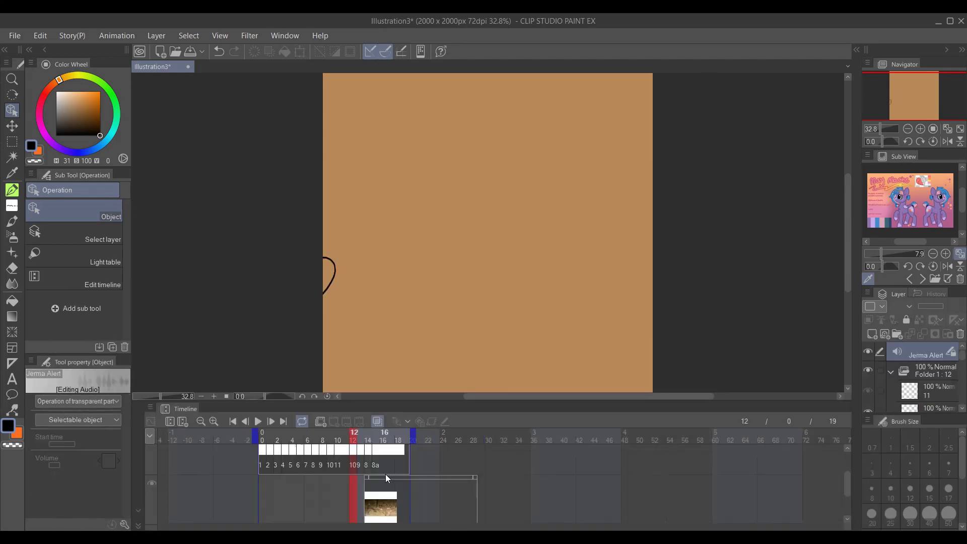
Delete the imported movie layer, leaving the Layer 1 background selected
click(381, 477)
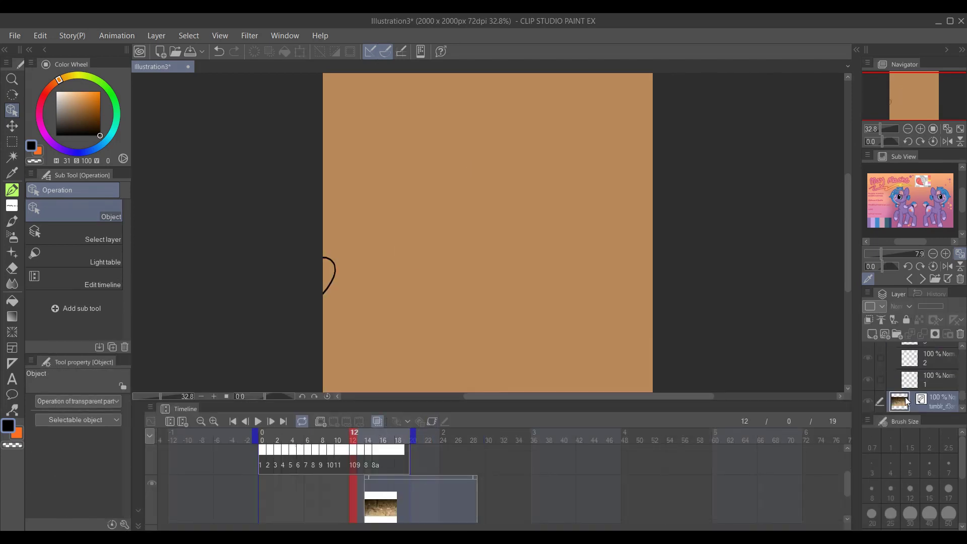
scroll(481, 476, down, 1)
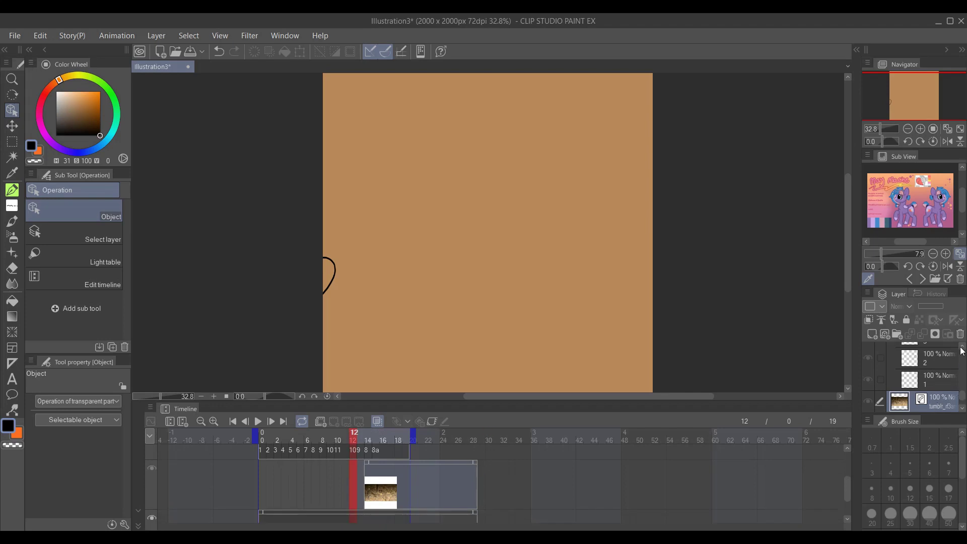
click(895, 410)
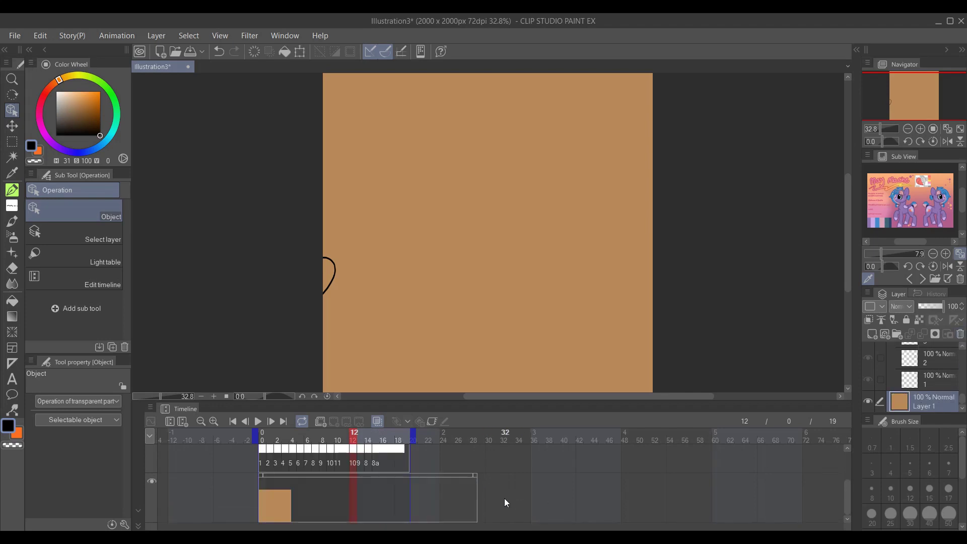
Select cel 11 in the animation folder and add a new blank cel at frame 16
click(261, 489)
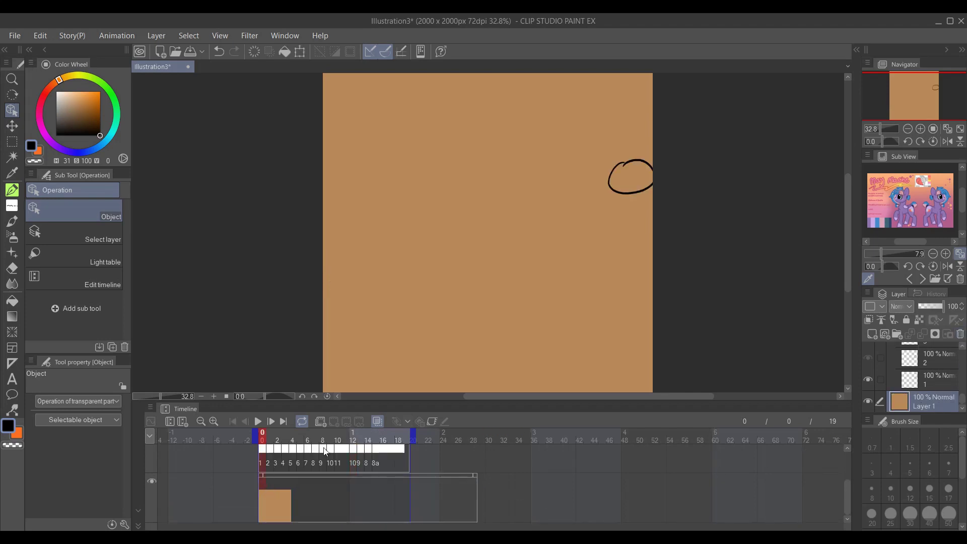
scroll(942, 373, up, 5)
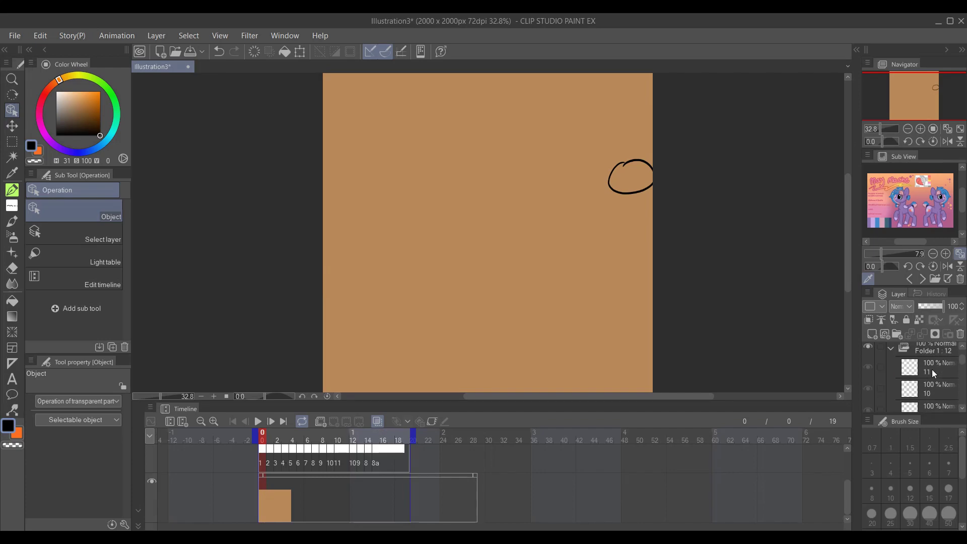
click(909, 369)
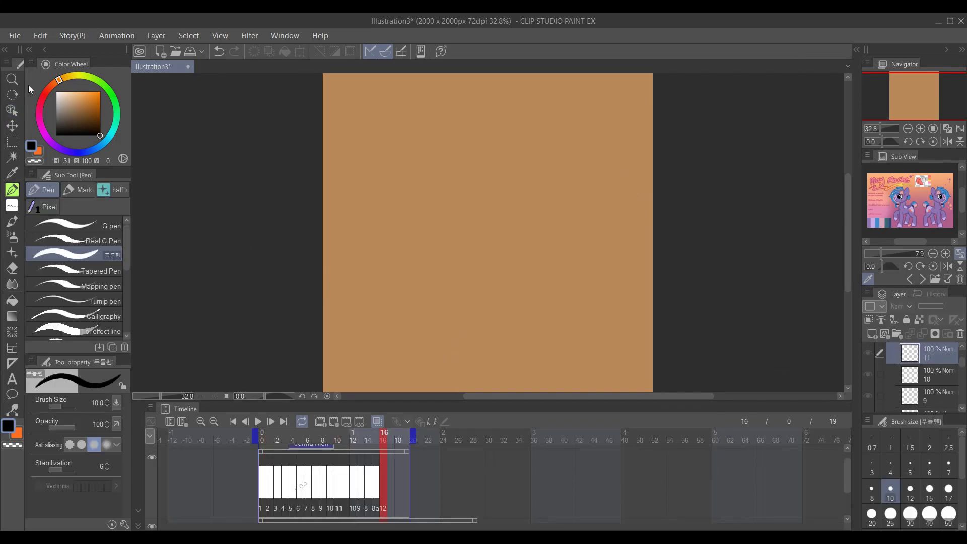
Open the cvcvv.png image file as a separate document
click(14, 35)
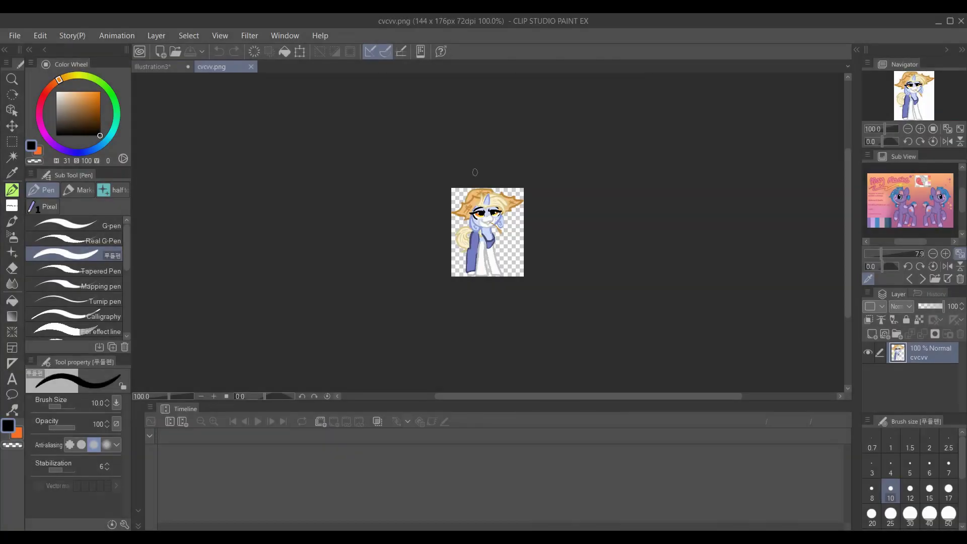
Select the whole character in cvcvv.png with a rectangular selection and paste it into the animation folder of Illustration3
click(12, 141)
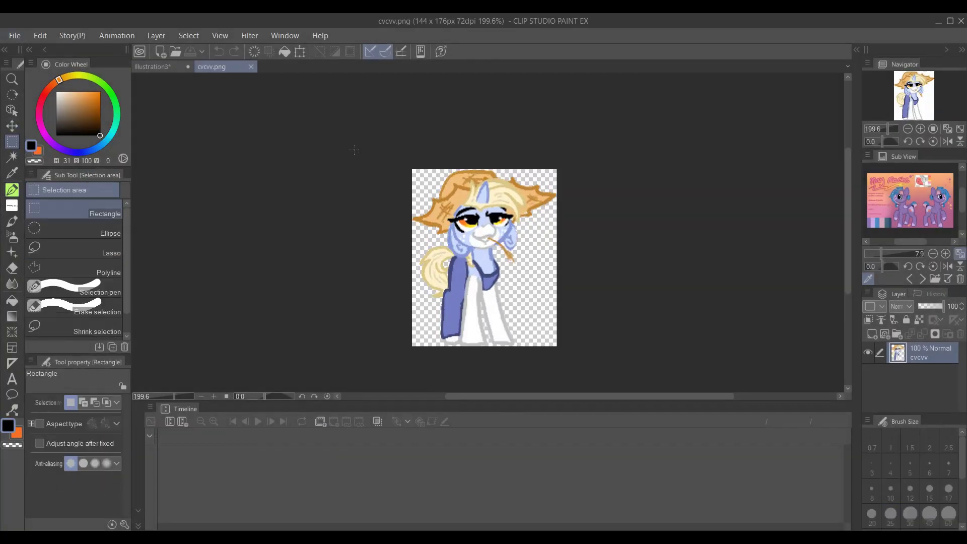
drag(361, 140, 609, 363)
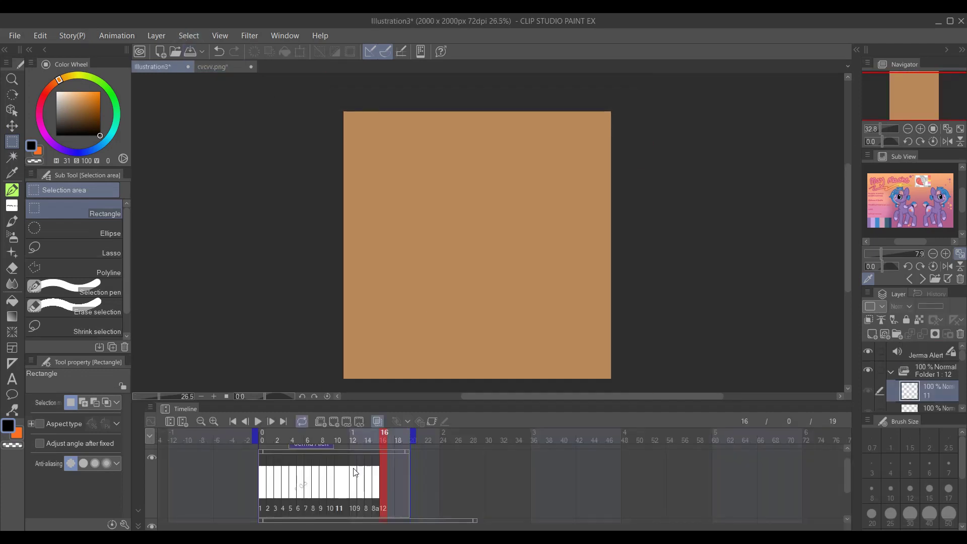
scroll(388, 479, down, 1)
key(ctrl+v)
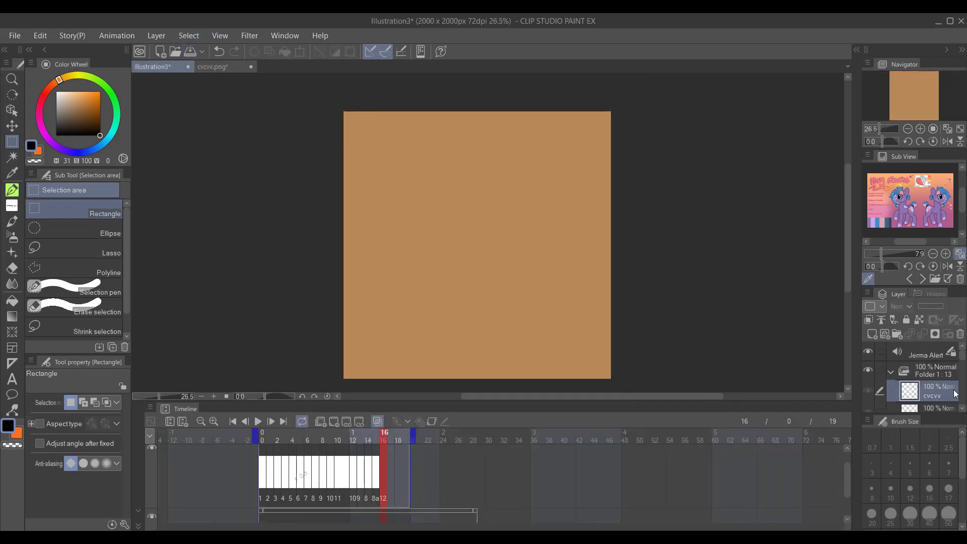
Assign the pasted cvcvv layer as the cel at frame 16 of the animation folder
click(347, 422)
click(490, 314)
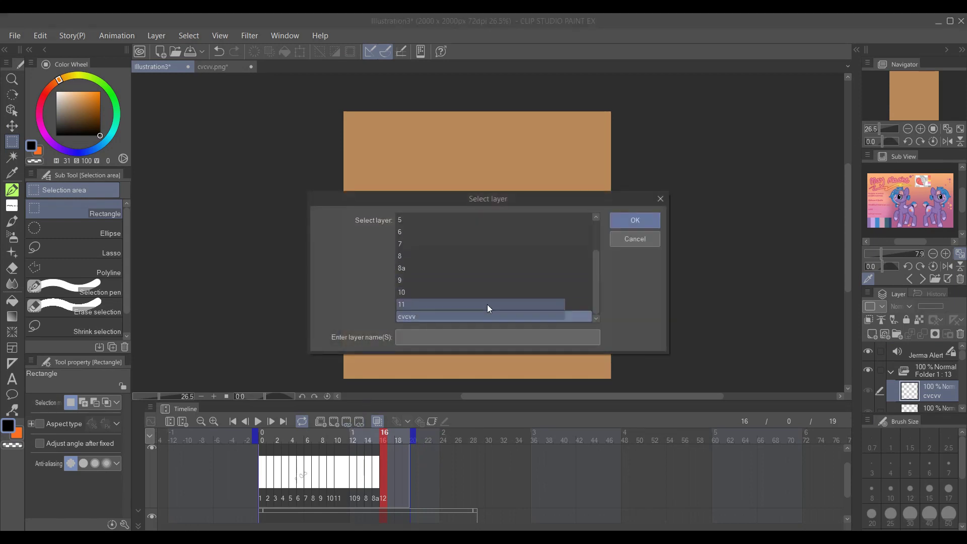
click(622, 226)
Move the character away from the canvas corner, enlarge it proportionally and place it at the bottom centre of the canvas
key(k)
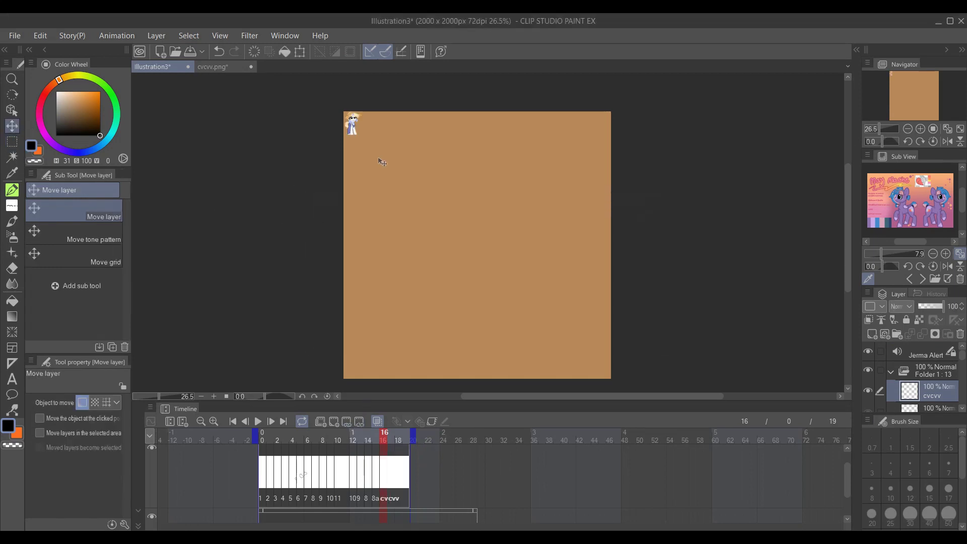
drag(379, 161, 494, 290)
key(ctrl+t)
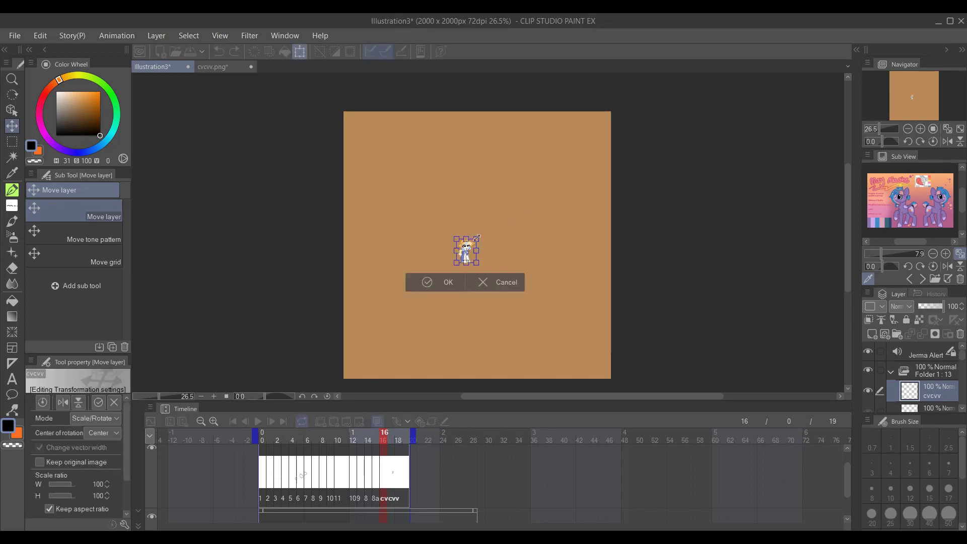
drag(476, 238, 538, 164)
drag(506, 202, 493, 311)
click(443, 383)
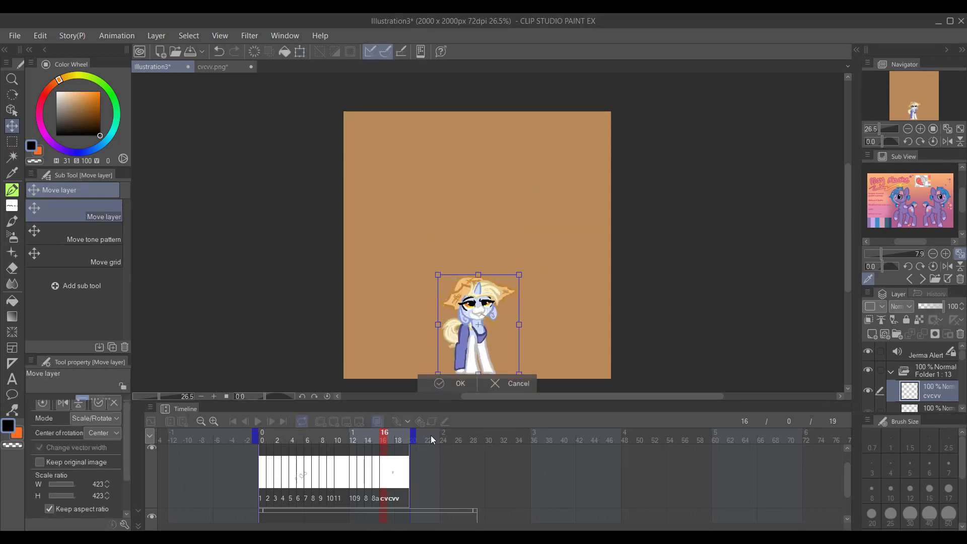
Add a new blank cel at frame 17 of the animation folder
click(392, 468)
click(330, 425)
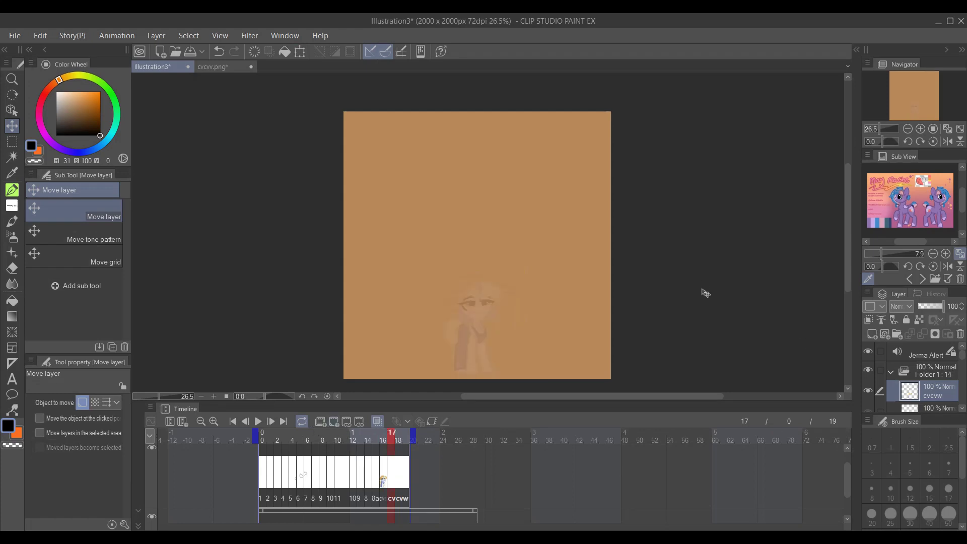
Return to the start of the timeline, collapse the animation folder and select the Layer 1 background
scroll(705, 293, down, 1)
scroll(289, 497, down, 2)
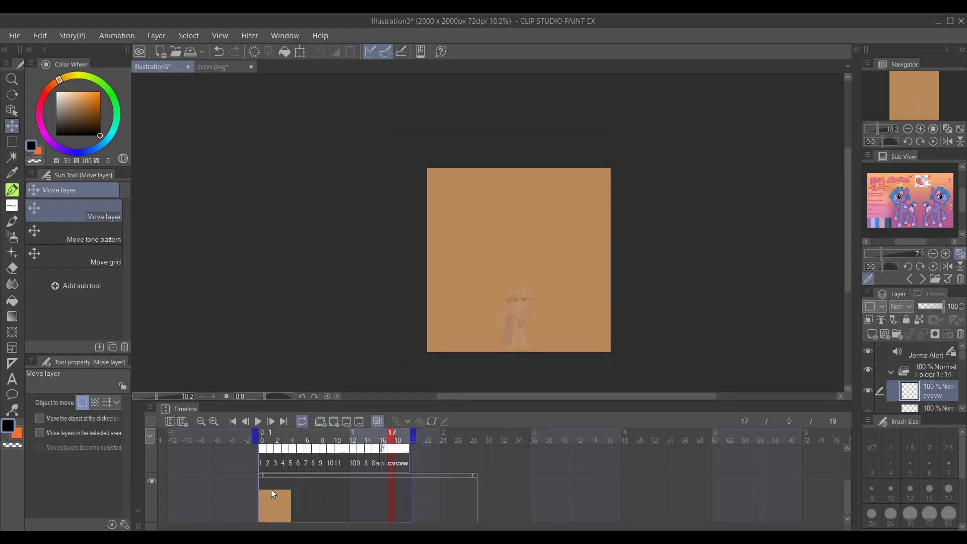
click(272, 493)
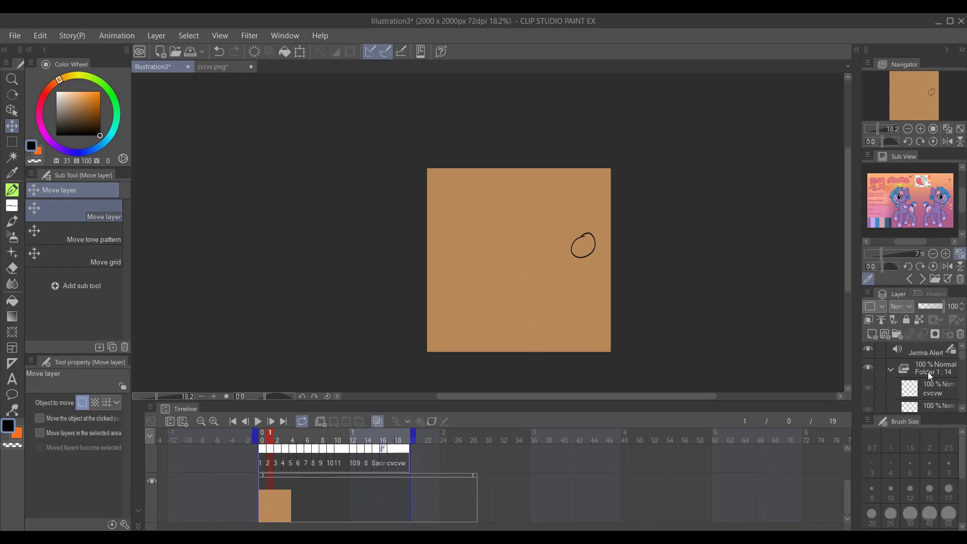
mouse_move(924, 388)
mouse_down()
mouse_move(919, 359)
mouse_move(926, 397)
mouse_up()
click(892, 390)
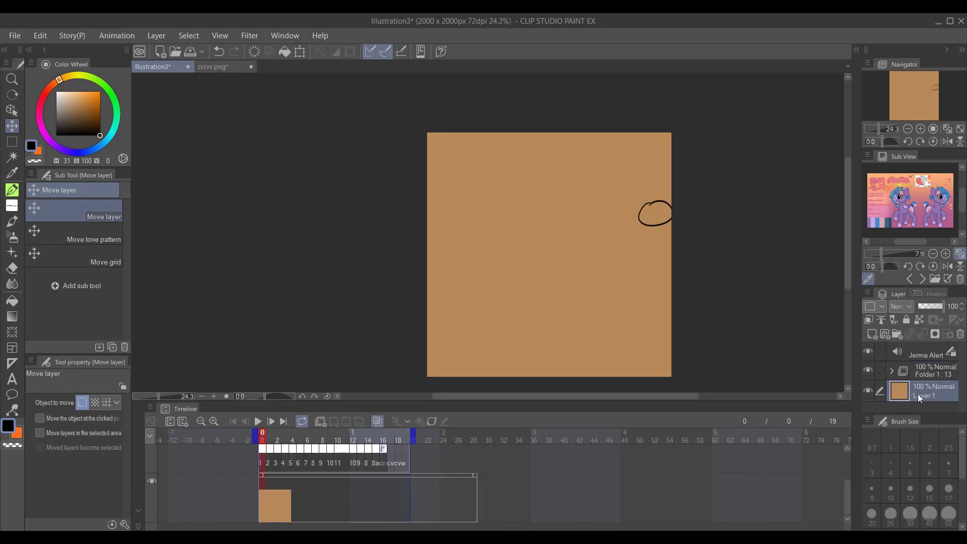
Paste the character as a layer above Layer 1, scale it to 732% and stand it at the canvas's lower edge
key(ctrl+v)
drag(448, 165, 542, 291)
key(ctrl+t)
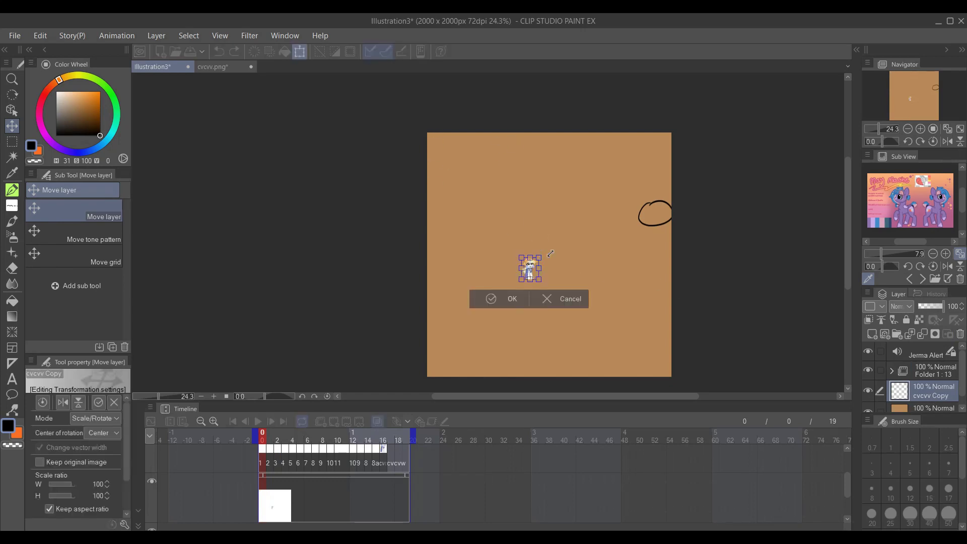
drag(551, 253, 597, 218)
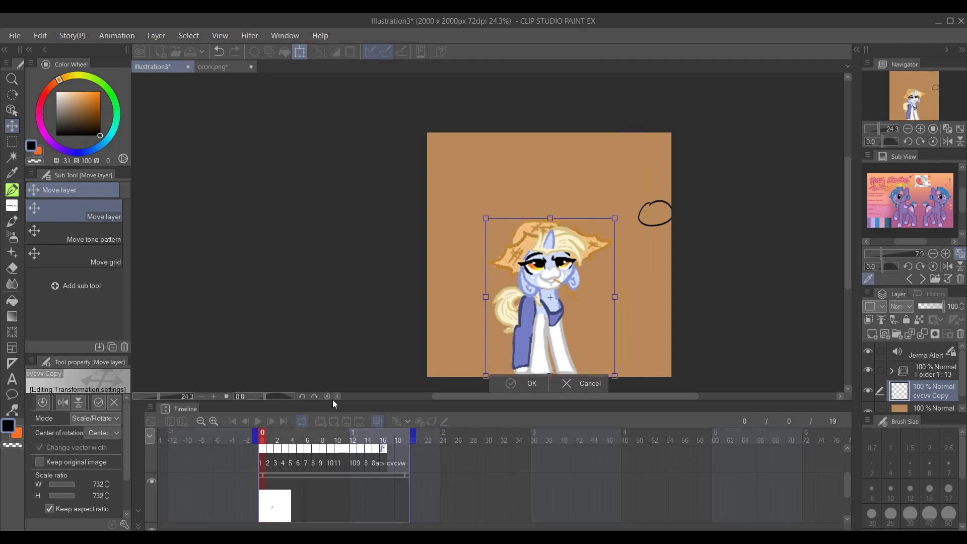
key(Return)
Select the animation folder's first frame and play the animation with the static character behind the bouncing ball
click(261, 457)
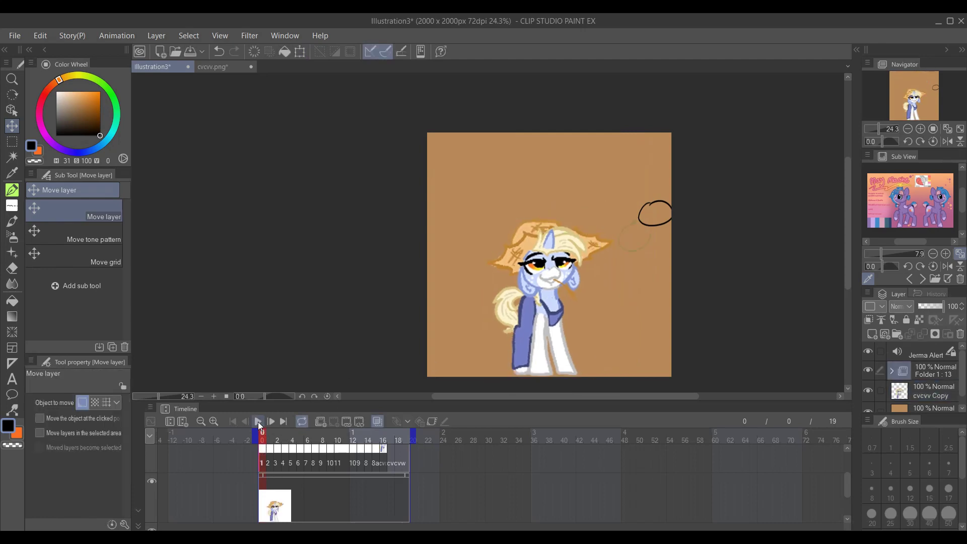
click(258, 422)
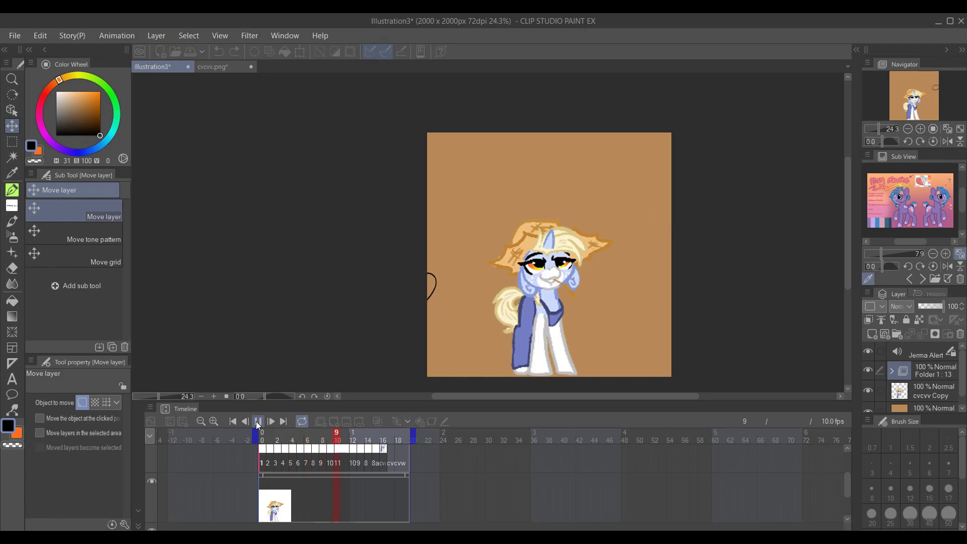